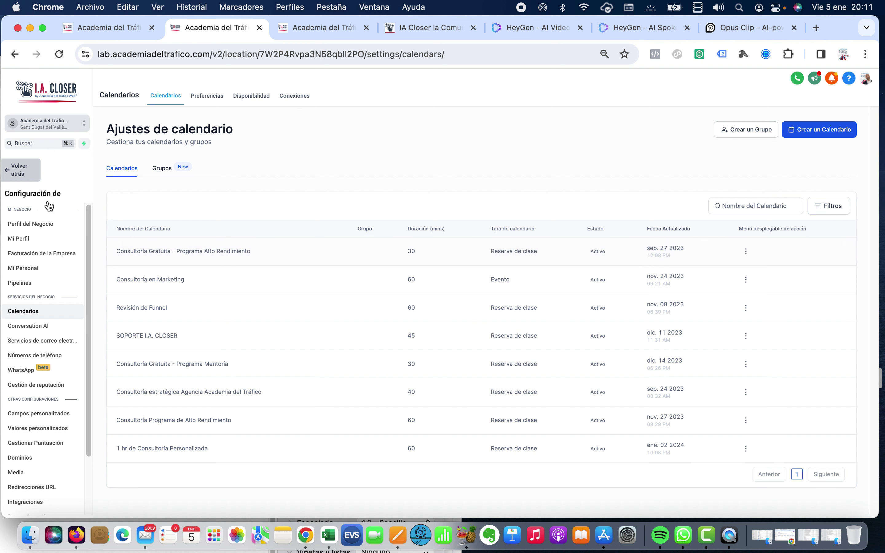
# - Leave the calendar settings and open the FUNNEL BI-DIRECCIONAL© folder in the automation workflow list
pyautogui.click(18, 174)
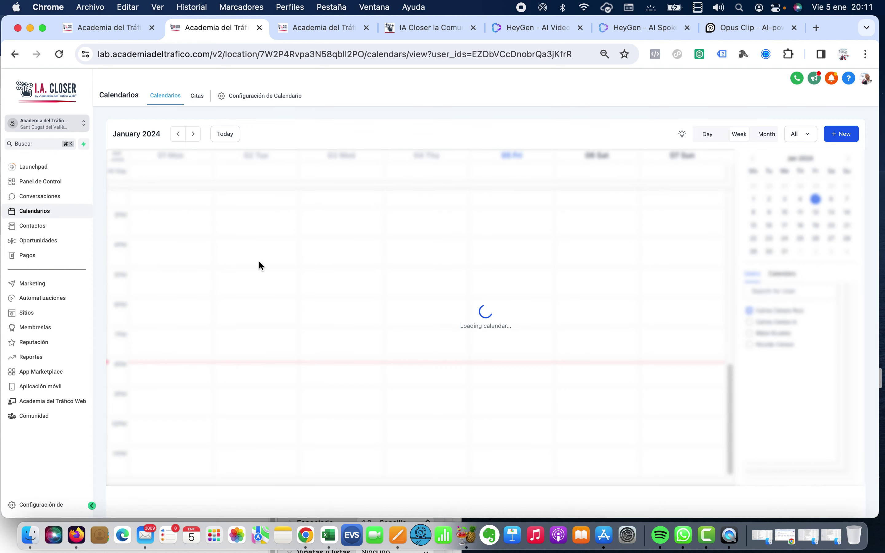
pyautogui.click(50, 301)
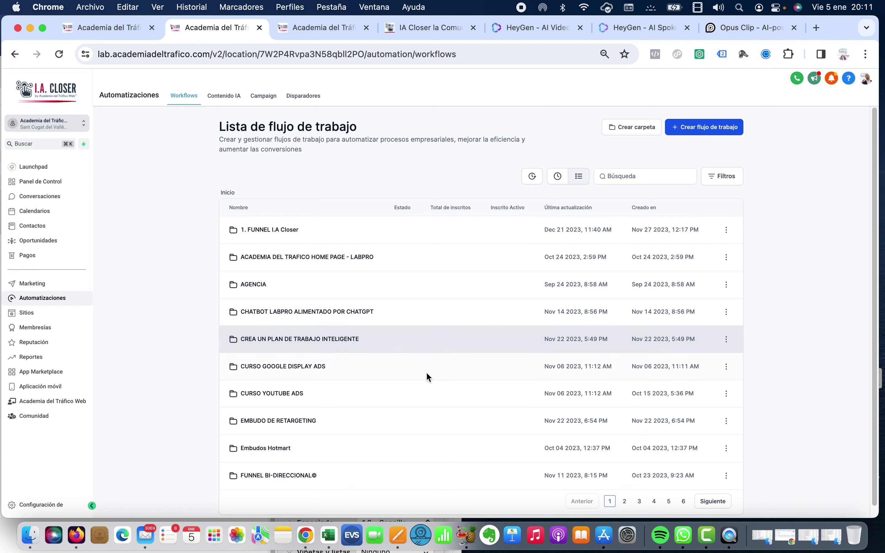
pyautogui.click(626, 501)
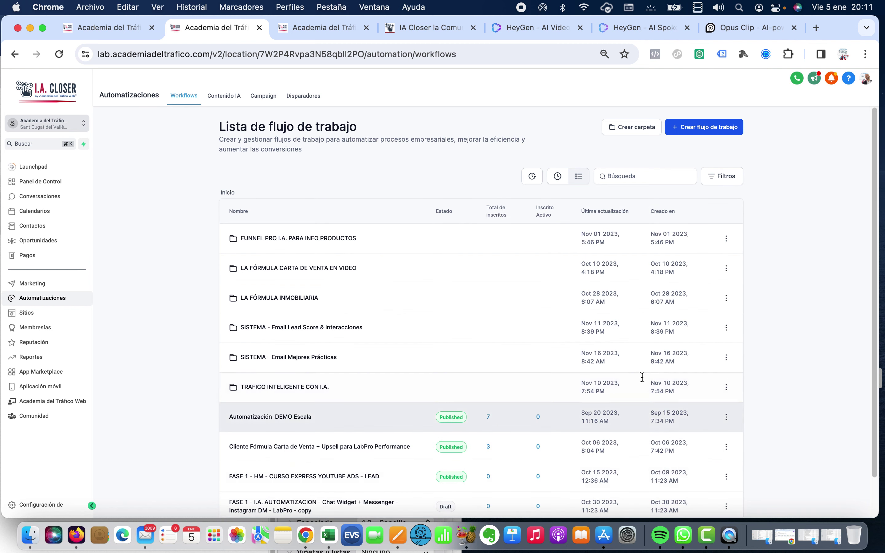
pyautogui.scroll(-2, 675, 469)
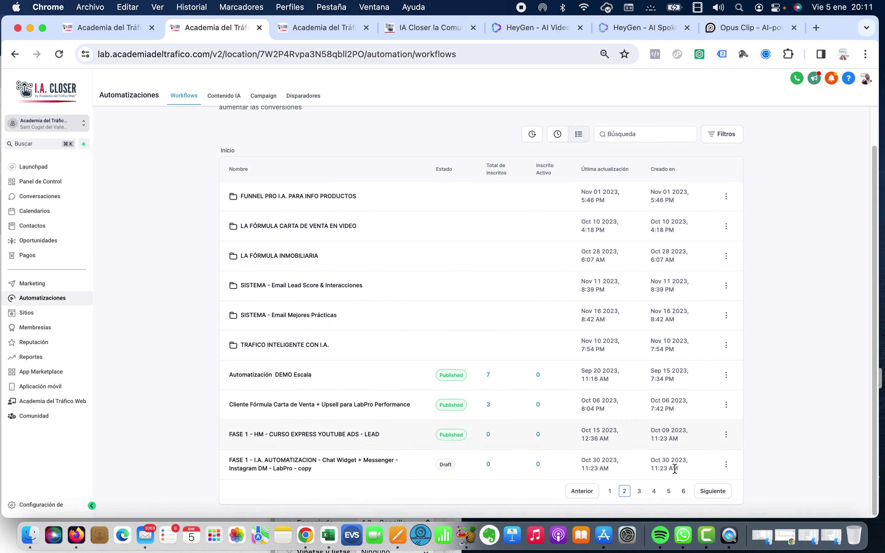
pyautogui.click(611, 498)
pyautogui.click(298, 465)
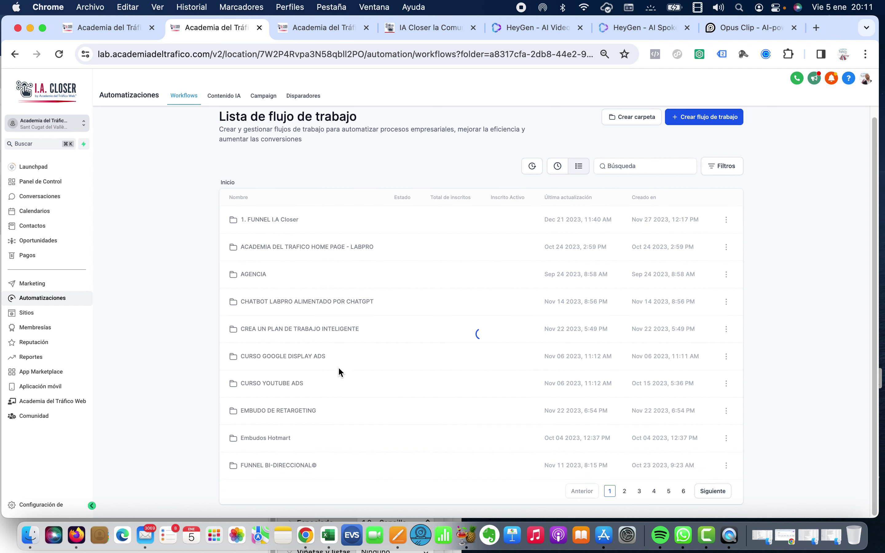
pyautogui.scroll(-2, 381, 369)
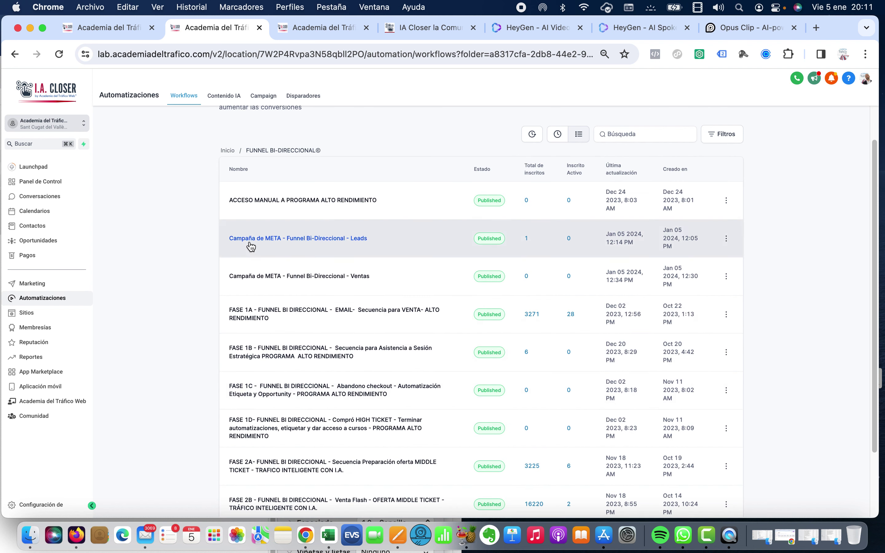
pyautogui.scroll(2, 430, 245)
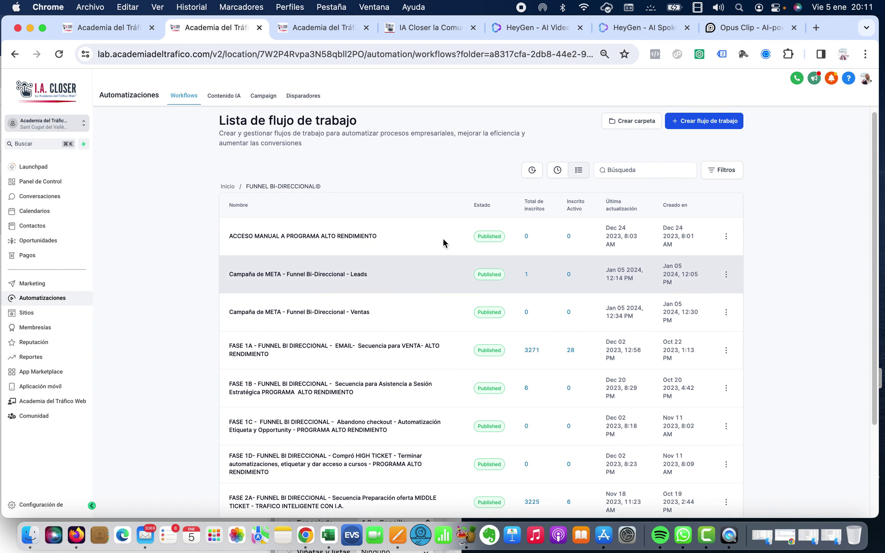
# - Create a workflow from scratch in this folder and name it "Campañas Meta - Agendó Consultoría Gratuita"
pyautogui.click(711, 129)
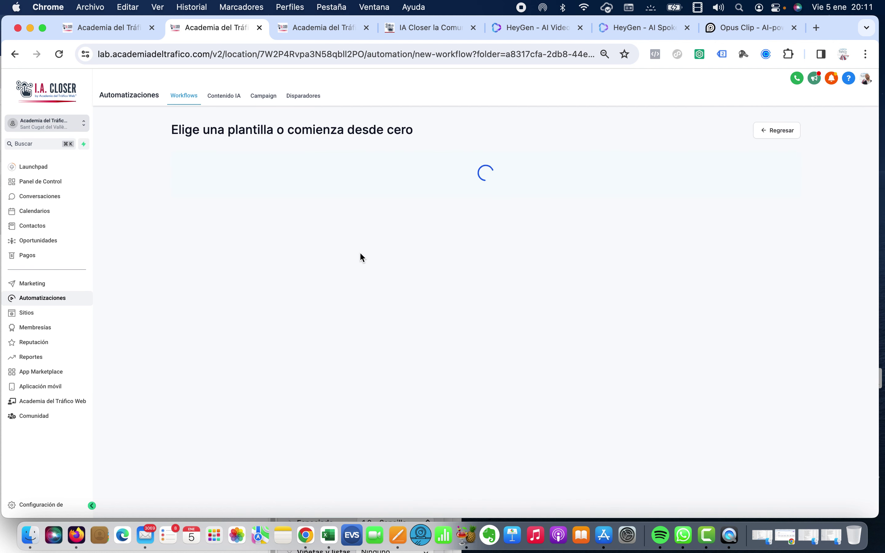
pyautogui.click(343, 246)
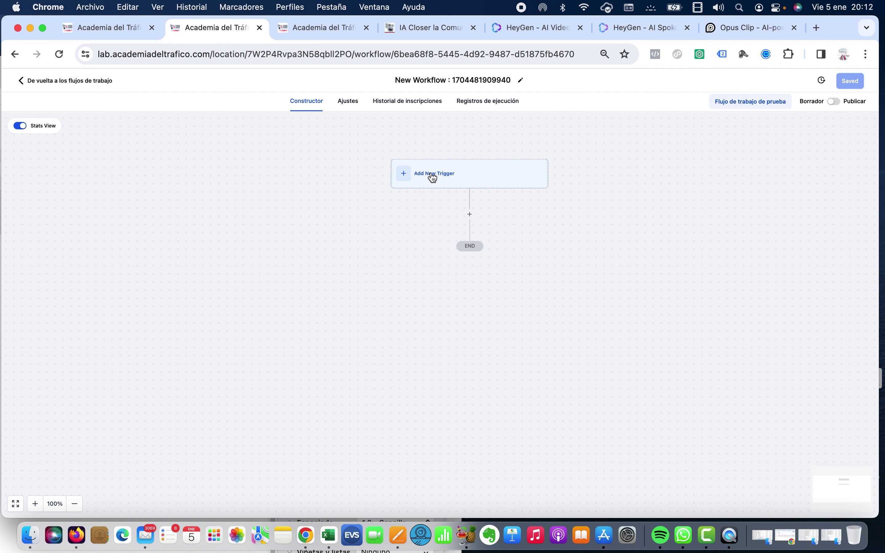
pyautogui.click(511, 81)
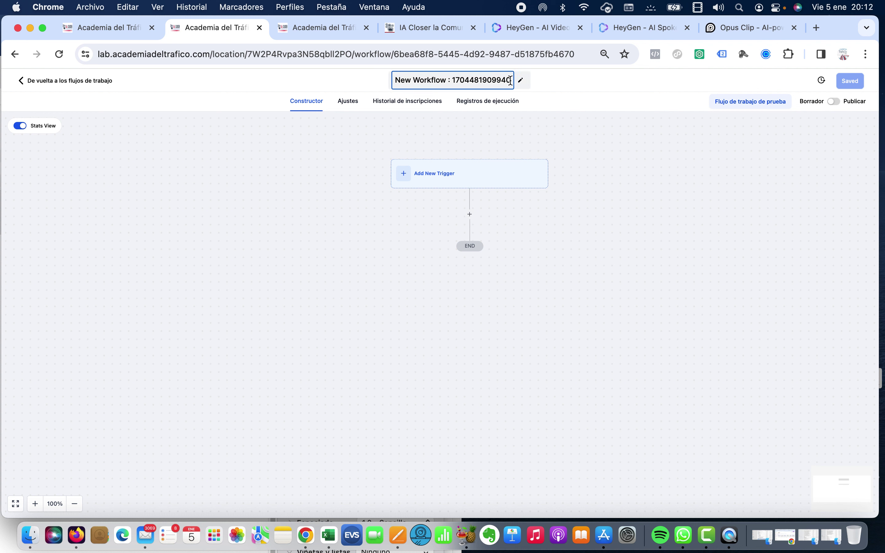
pyautogui.press('super+a')
pyautogui.write('Camp')
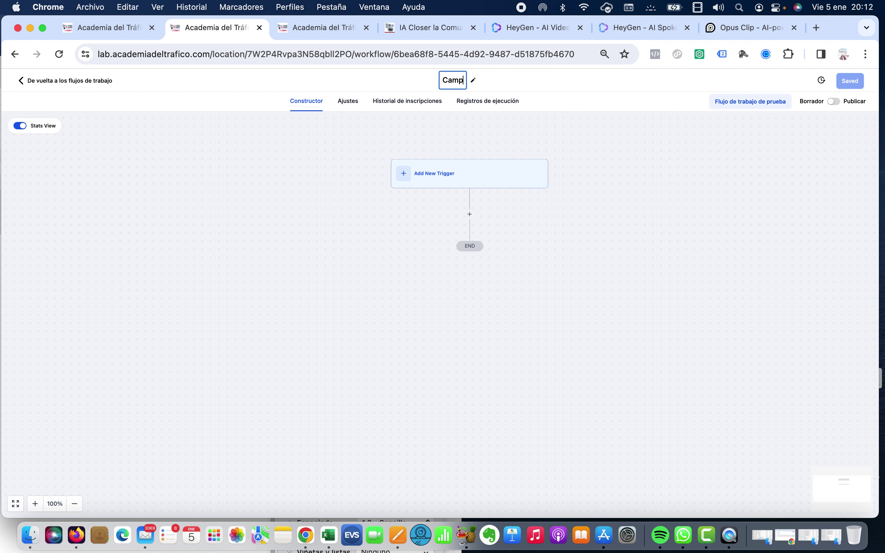
pyautogui.write('añas Met')
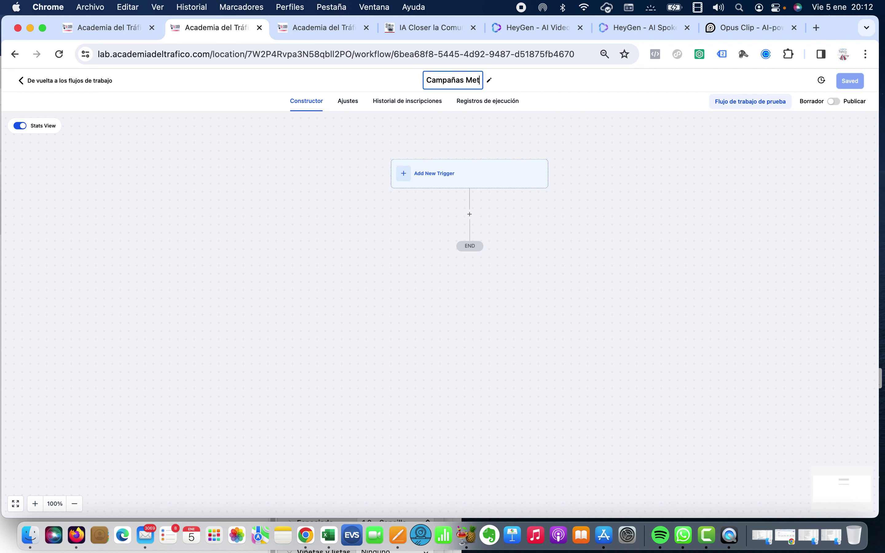
pyautogui.write('a - ')
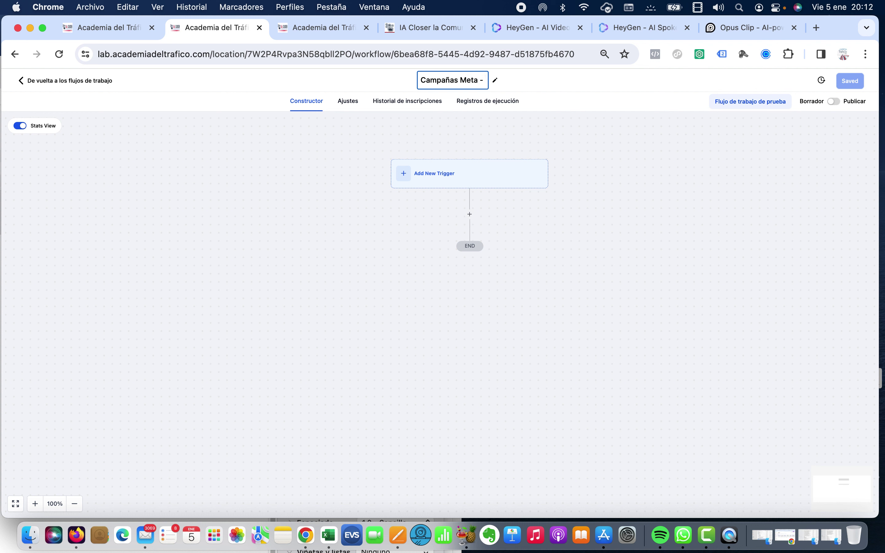
pyautogui.write('Ag')
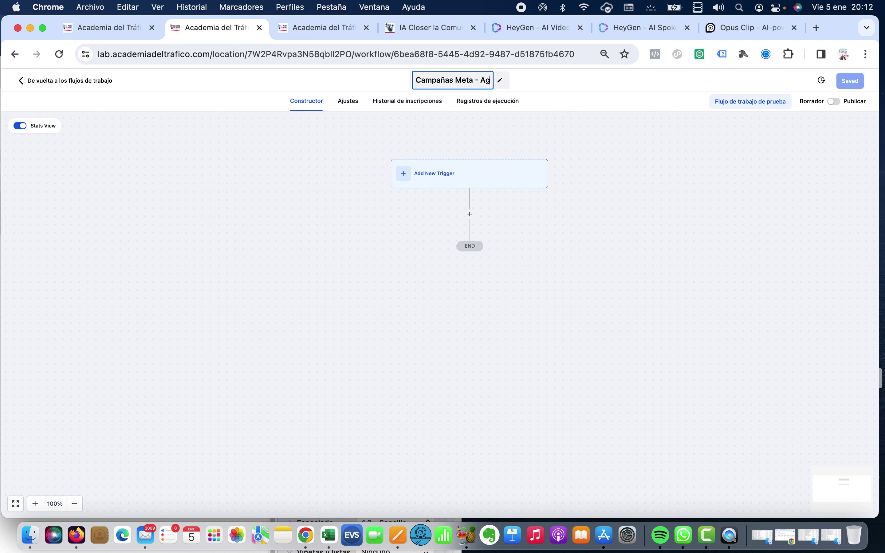
pyautogui.write('endó Con')
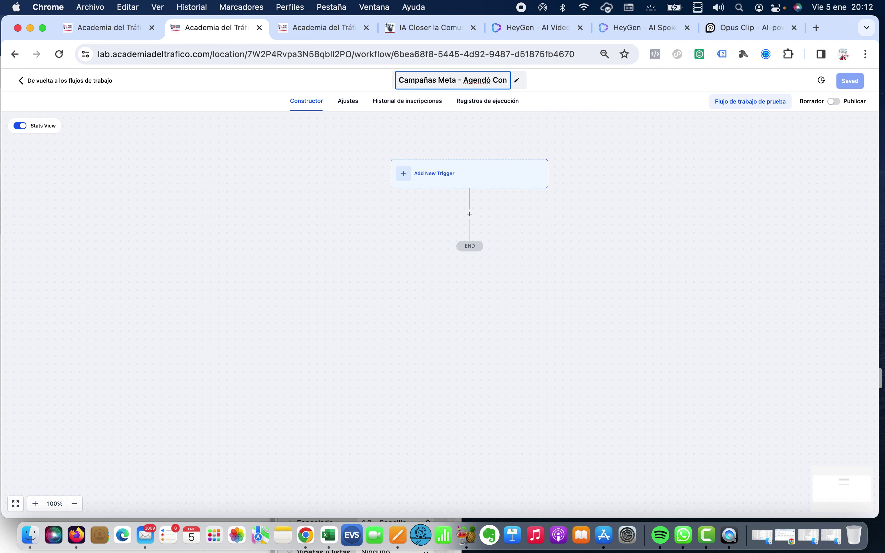
pyautogui.write('sultoría ')
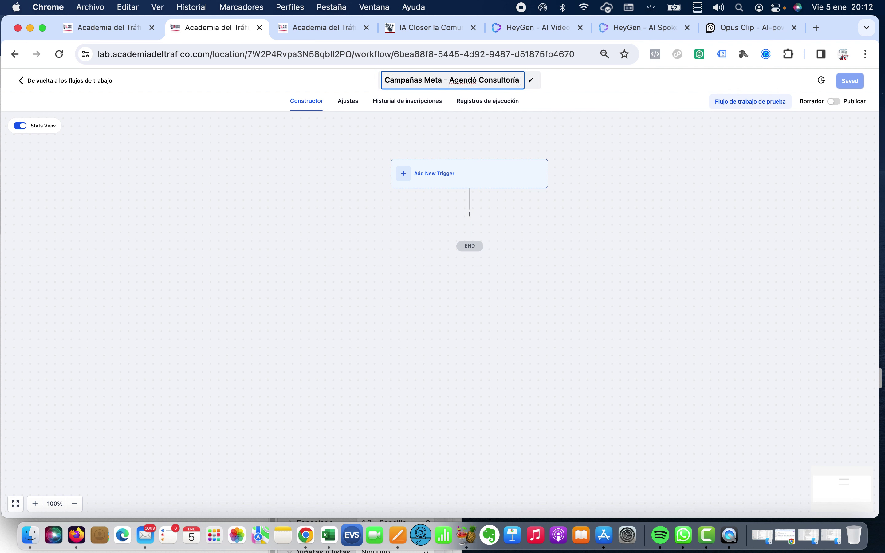
pyautogui.write('Gratuita')
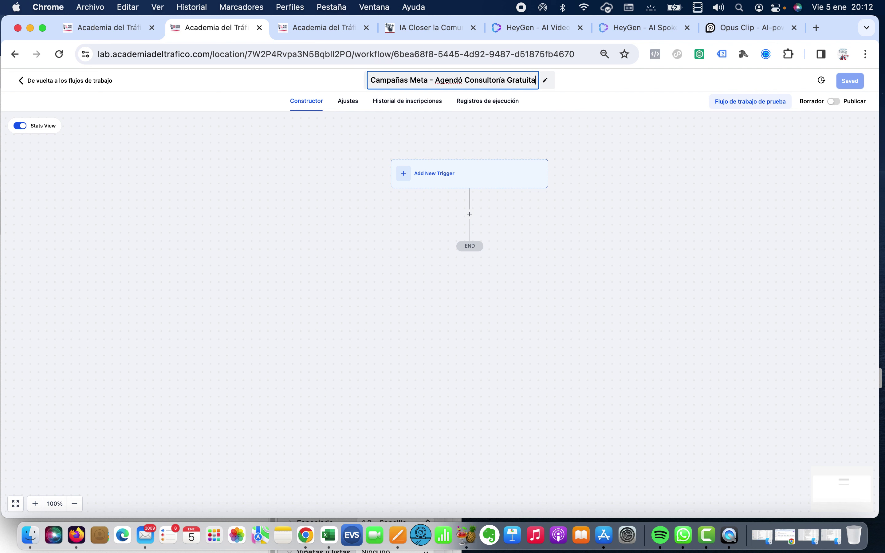
pyautogui.press('Return')
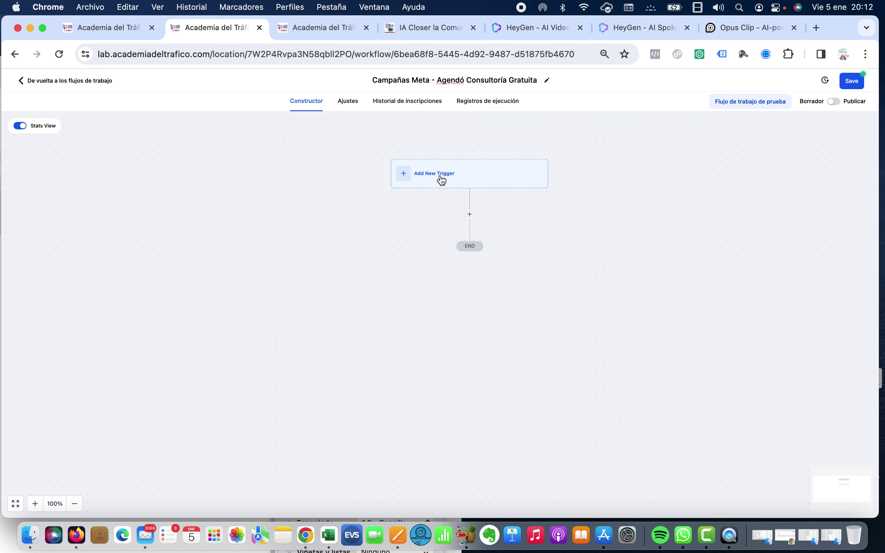
# - Add a new workflow trigger of the type El Cliente Reservó Una Cita
pyautogui.click(442, 178)
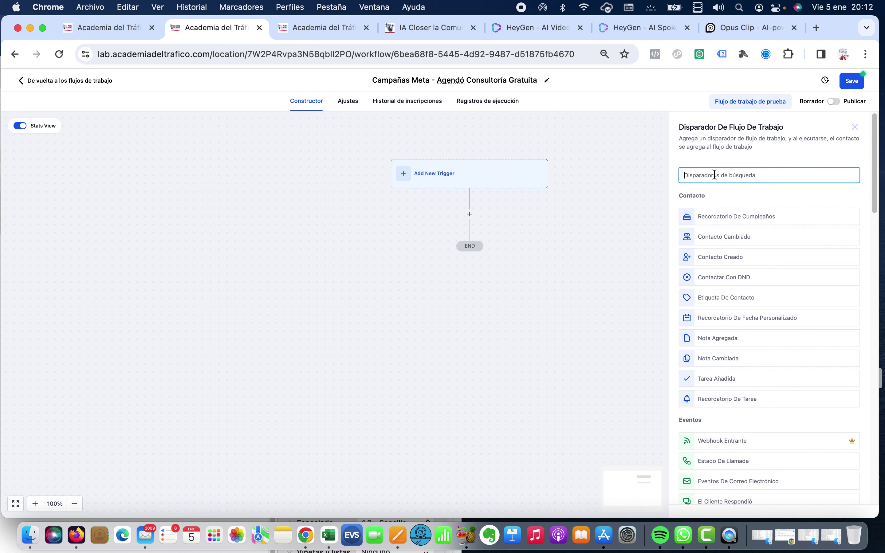
pyautogui.scroll(-10, 763, 362)
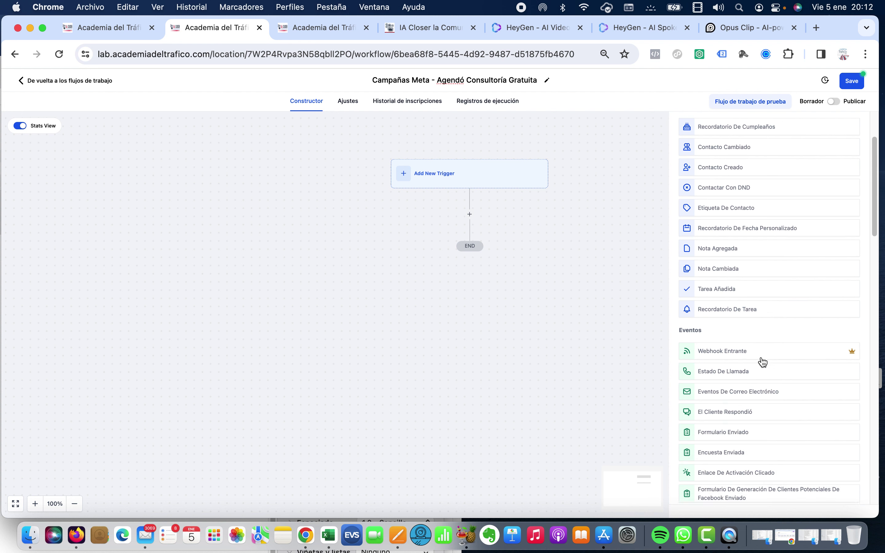
pyautogui.scroll(-5, 763, 362)
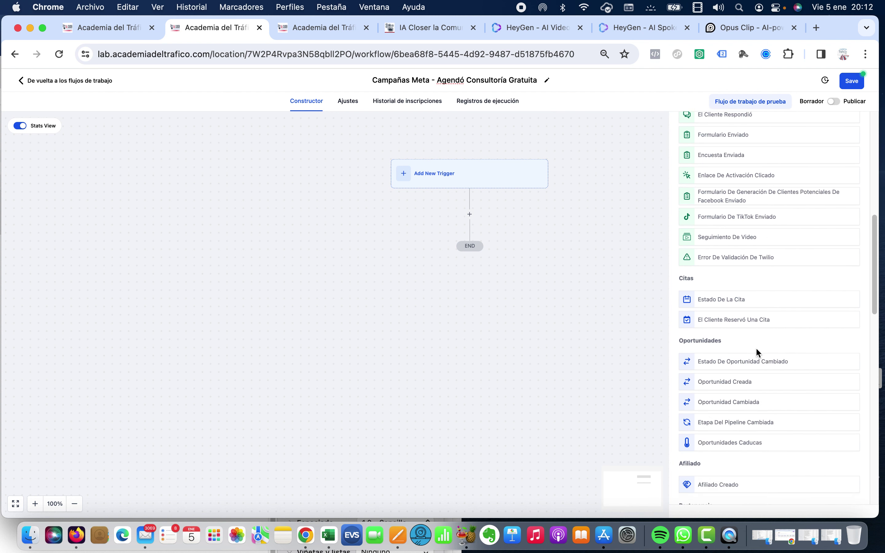
pyautogui.scroll(15, 713, 246)
pyautogui.scroll(-15, 712, 246)
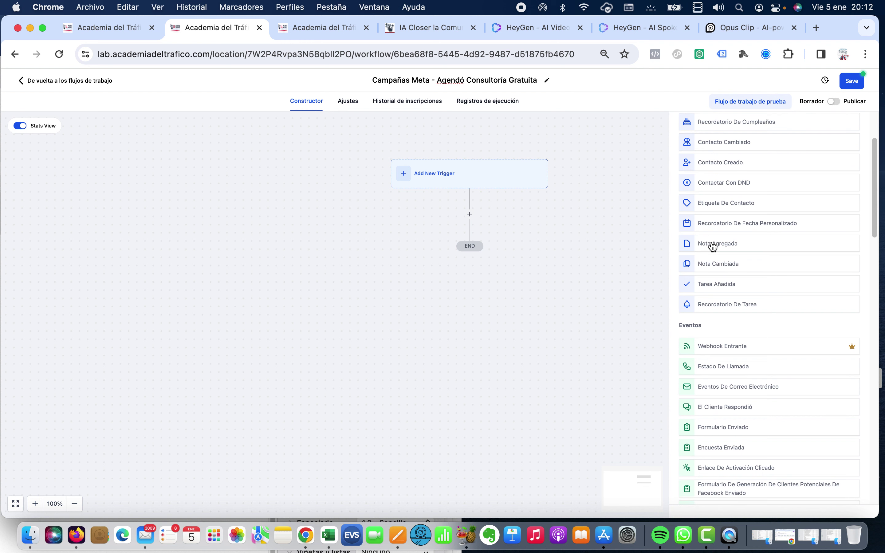
pyautogui.scroll(-2, 712, 246)
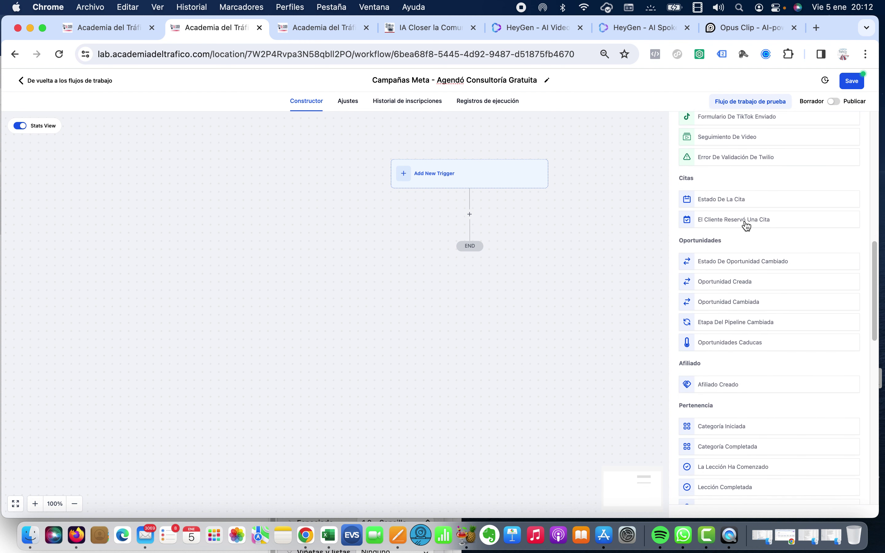
pyautogui.click(726, 220)
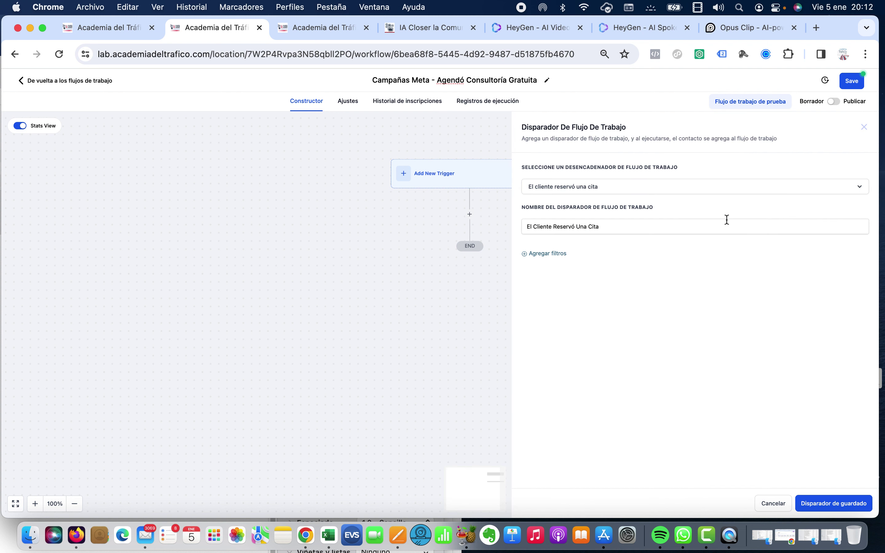
# - Filter the trigger by In calendar with Consultoría Gratuita - Programa Alto Rendimiento, and save the trigger
pyautogui.click(537, 256)
pyautogui.click(570, 263)
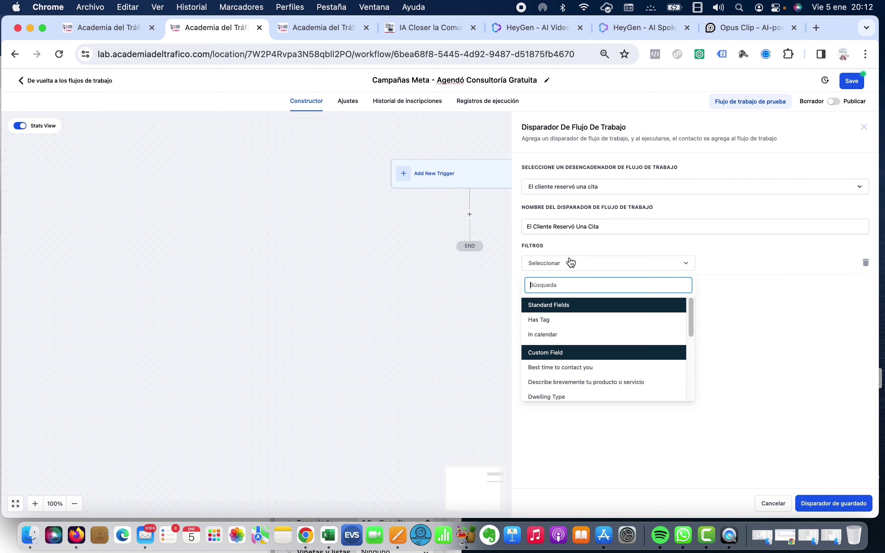
pyautogui.click(535, 336)
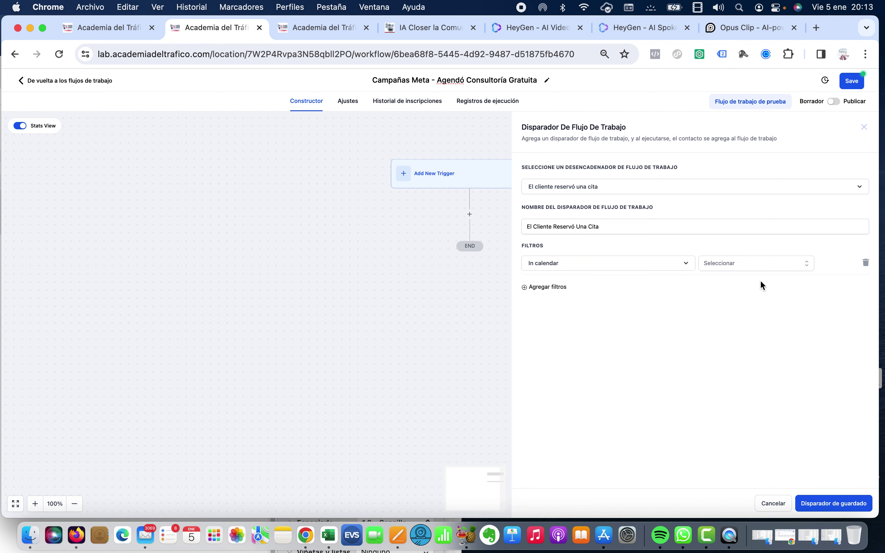
pyautogui.click(768, 262)
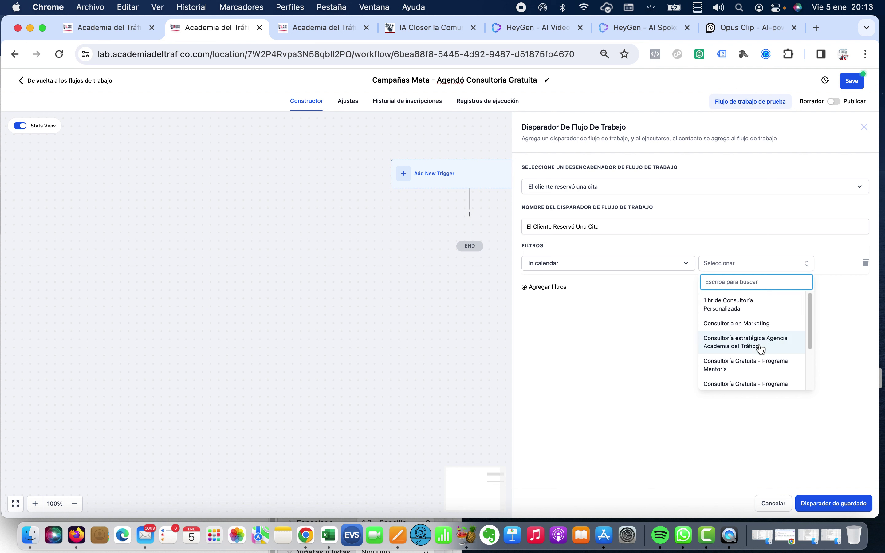
pyautogui.scroll(-2, 761, 350)
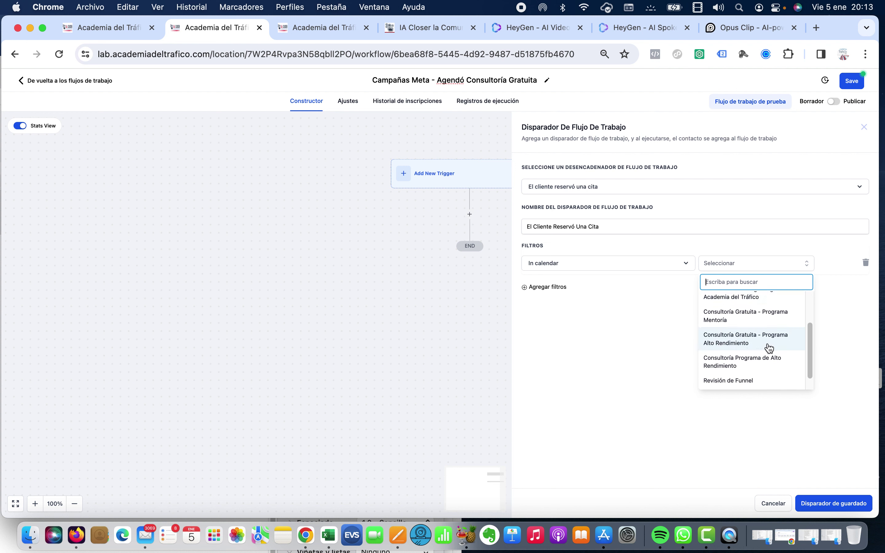
pyautogui.click(741, 339)
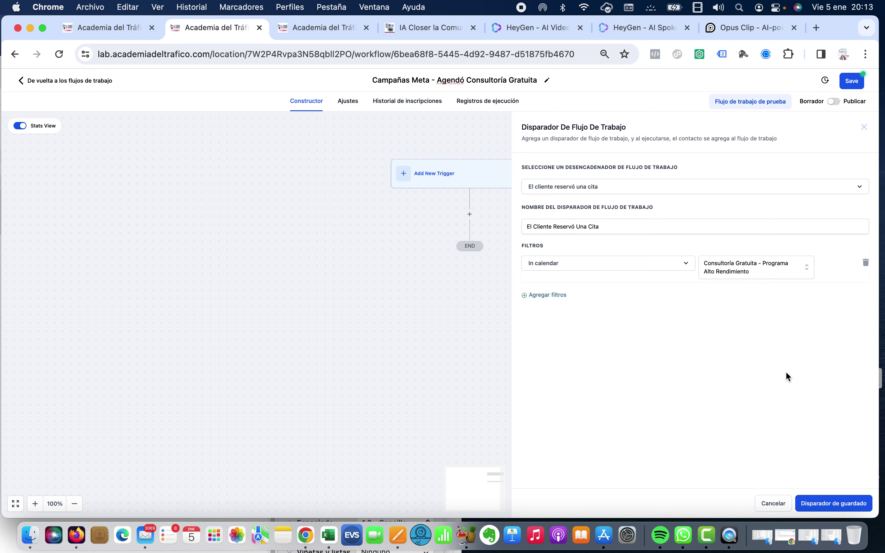
pyautogui.click(823, 505)
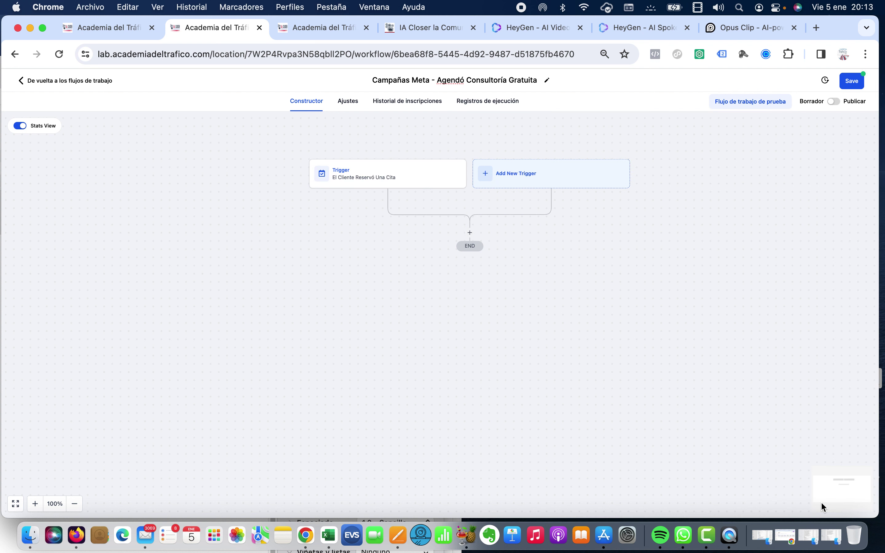
# - Add a Crear/Actualizar Oportunidad action to the workflow directly after the trigger
pyautogui.click(470, 233)
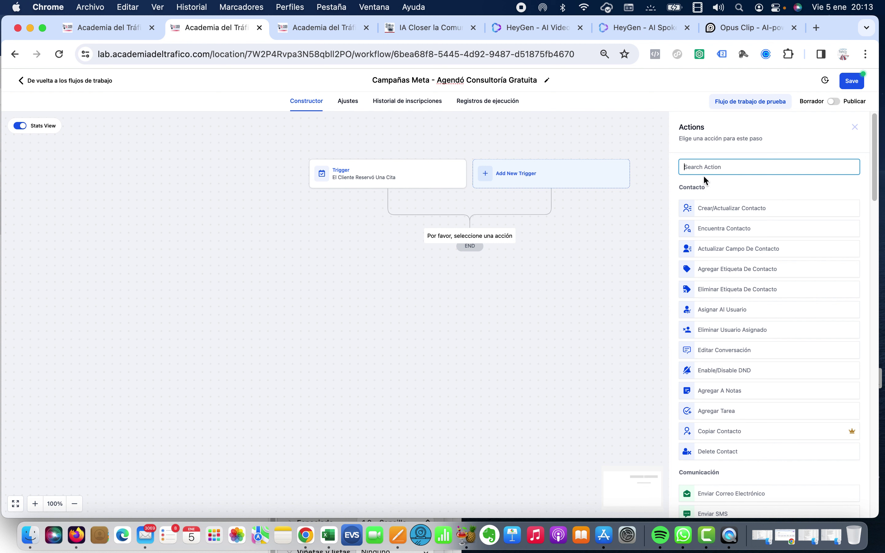
pyautogui.write('o')
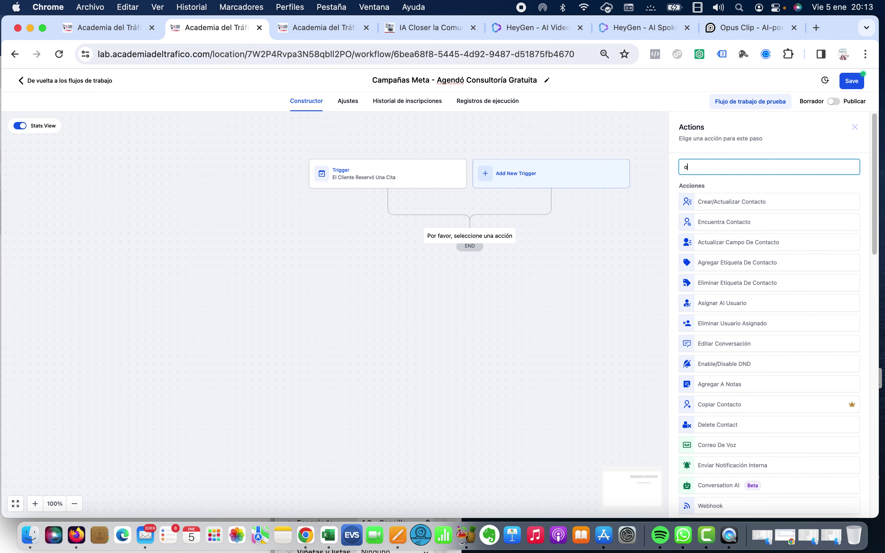
pyautogui.write('p')
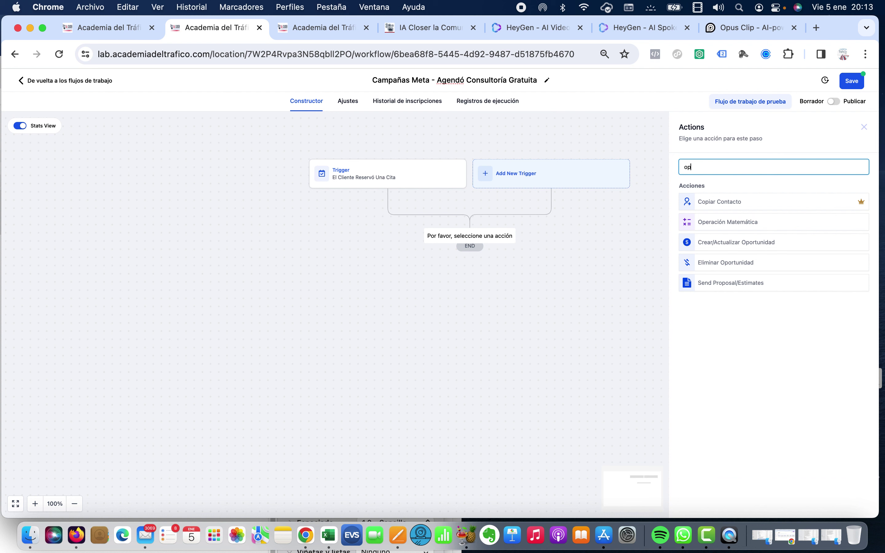
pyautogui.click(727, 242)
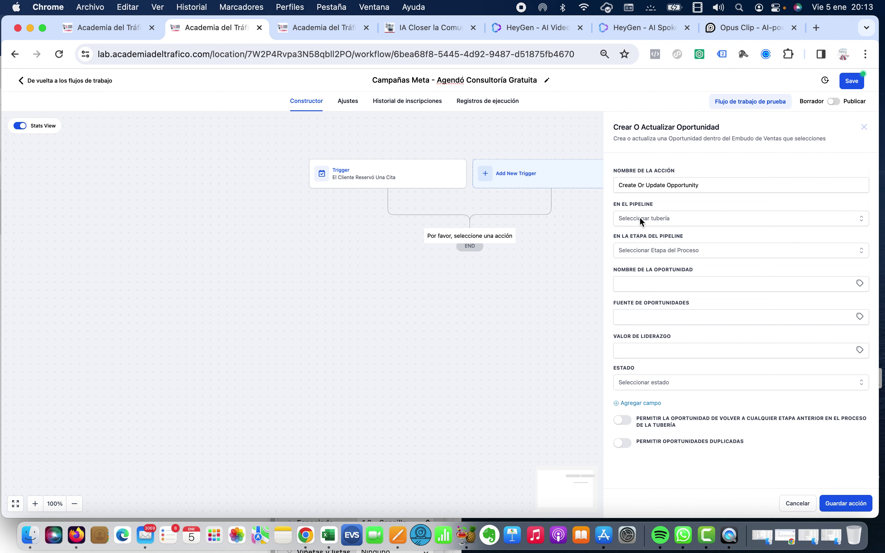
# - Set the opportunity's pipeline to Campaña Meta - Funnel Bi-Direccional© and its stage to Agendó consultoría
pyautogui.click(653, 219)
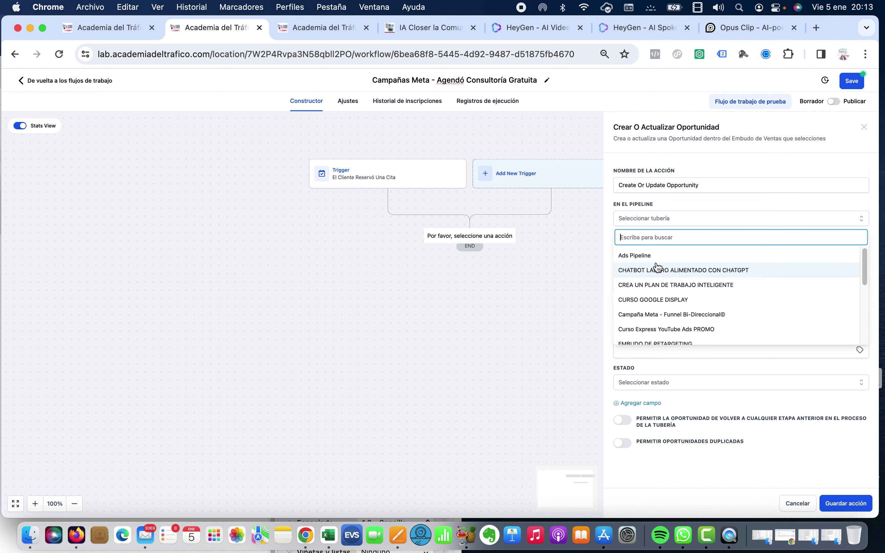
pyautogui.scroll(-2, 663, 305)
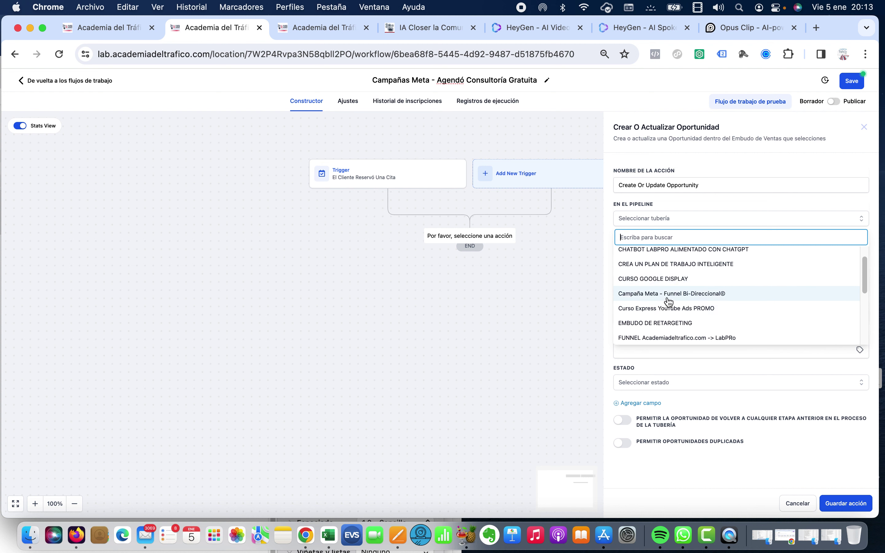
pyautogui.click(667, 295)
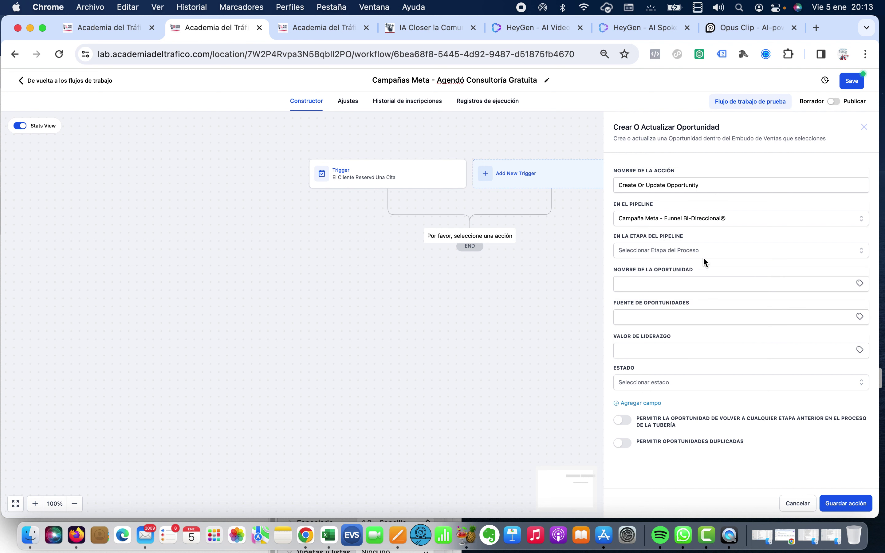
pyautogui.click(706, 246)
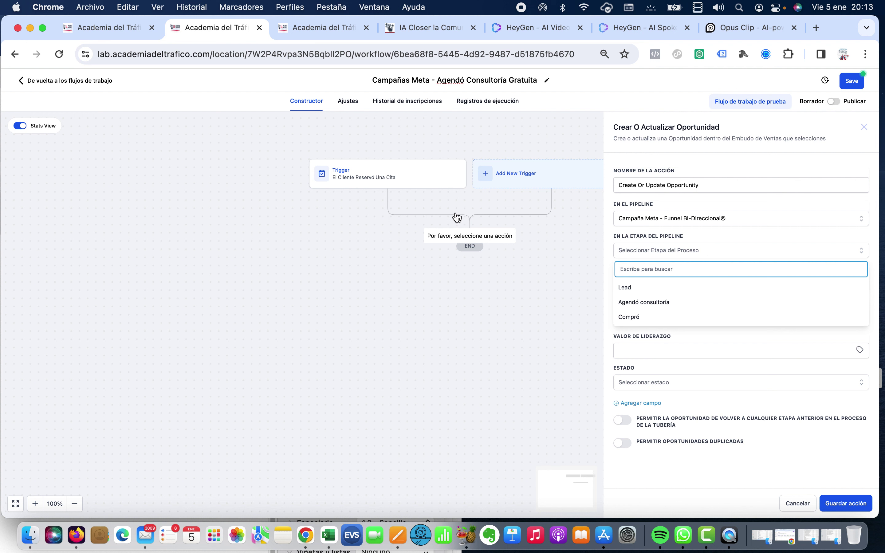
pyautogui.click(630, 305)
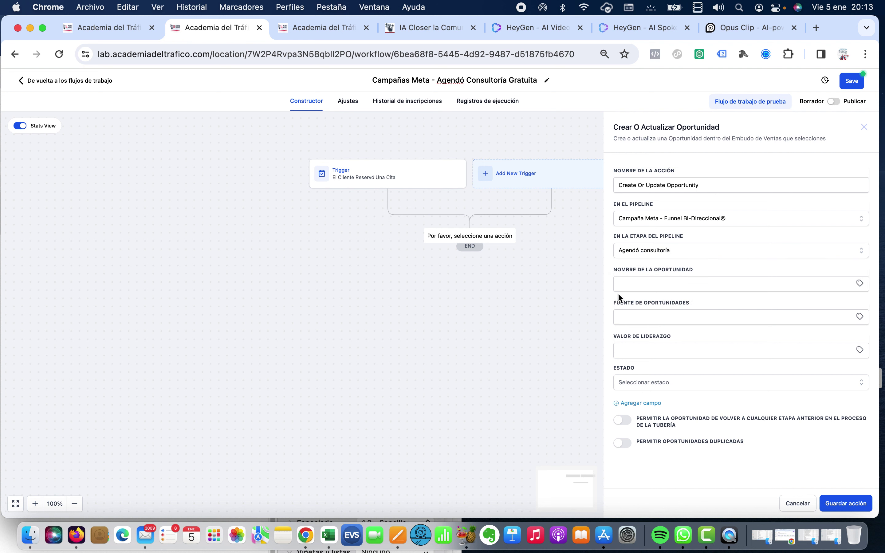
# - Set the opportunity name to the contact's full-name custom value {{contact.name}}, entered only once
pyautogui.click(645, 282)
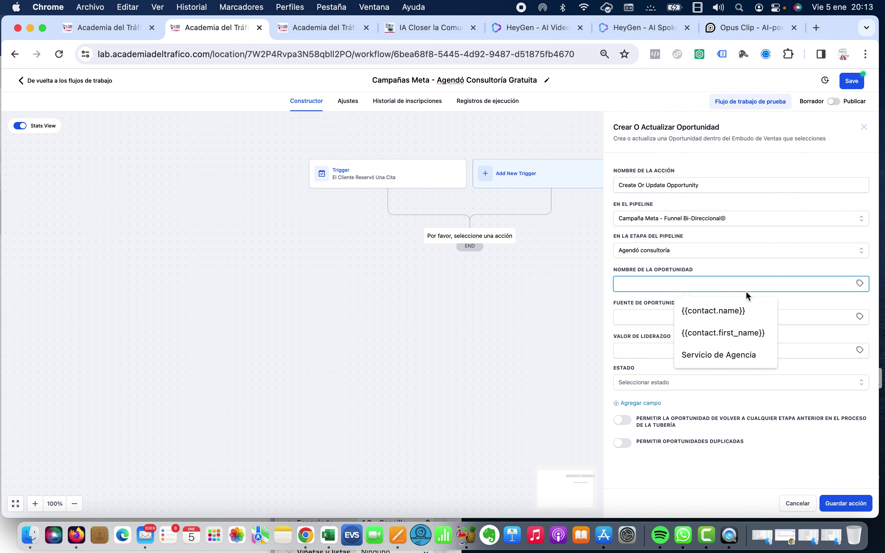
pyautogui.click(732, 317)
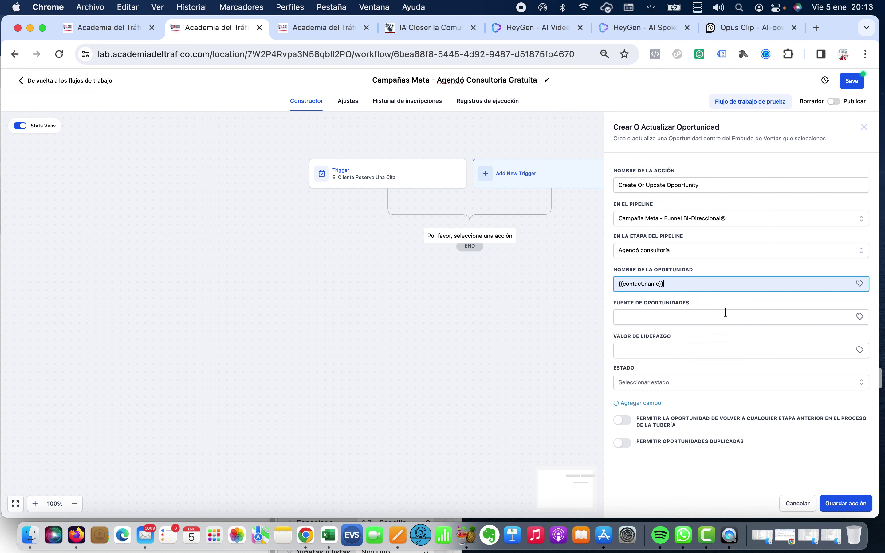
pyautogui.click(860, 283)
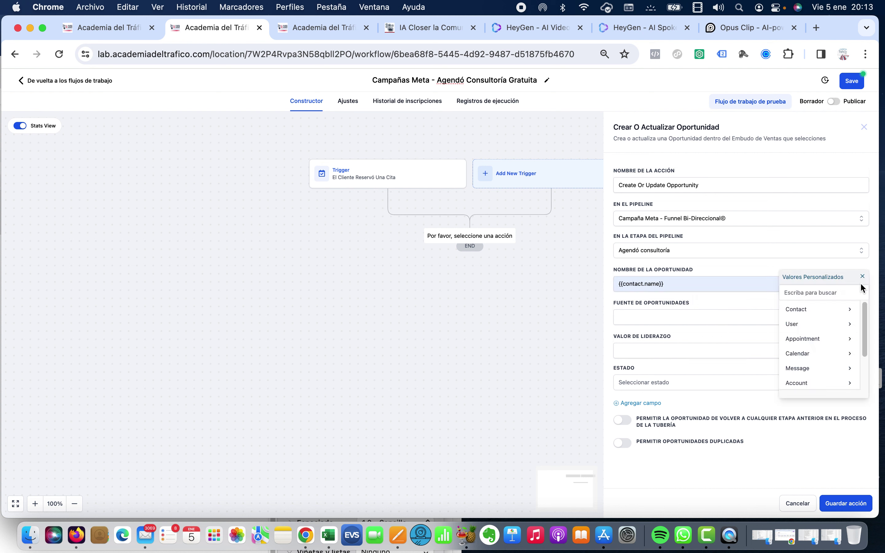
pyautogui.click(810, 311)
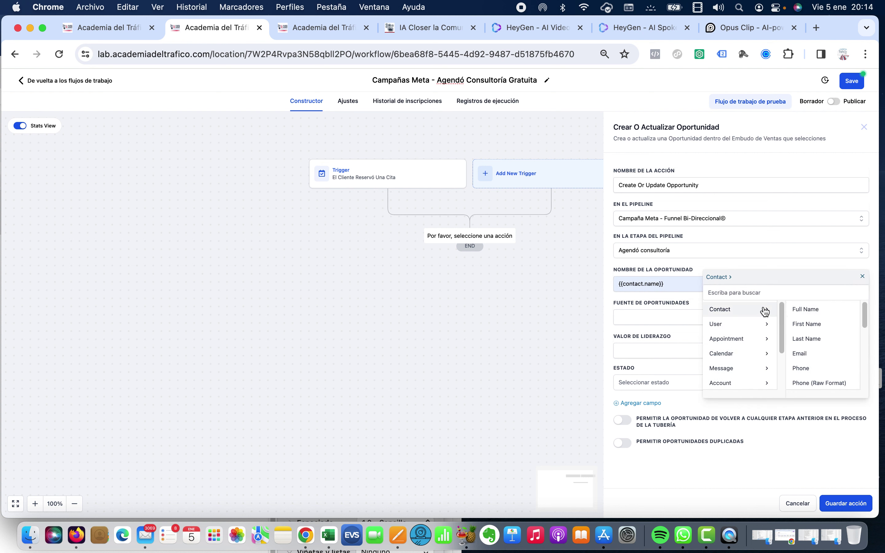
pyautogui.click(809, 310)
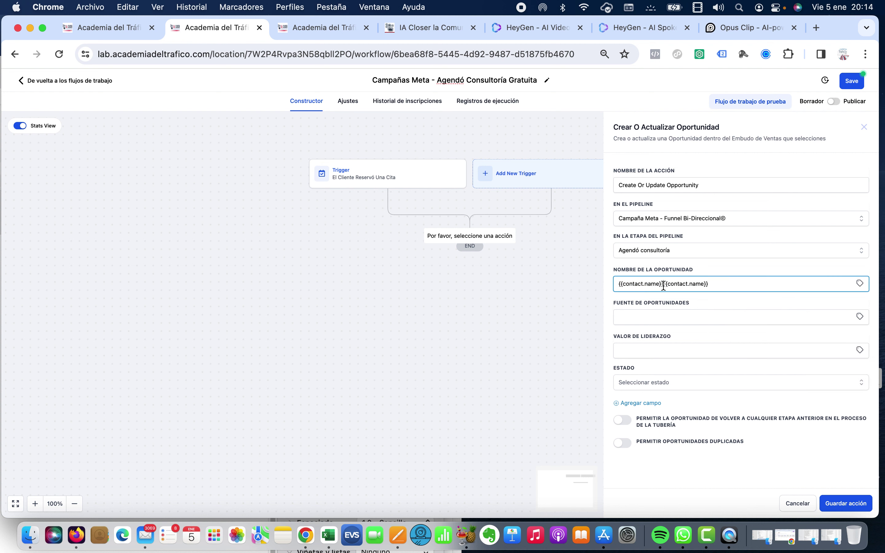
pyautogui.moveTo(664, 285); pyautogui.dragTo(588, 288)
pyautogui.press('BackSpace')
# - Set the opportunity source to Meta and its status to open, allow returning to any earlier pipeline stage, and save the action
pyautogui.click(646, 321)
pyautogui.write('i')
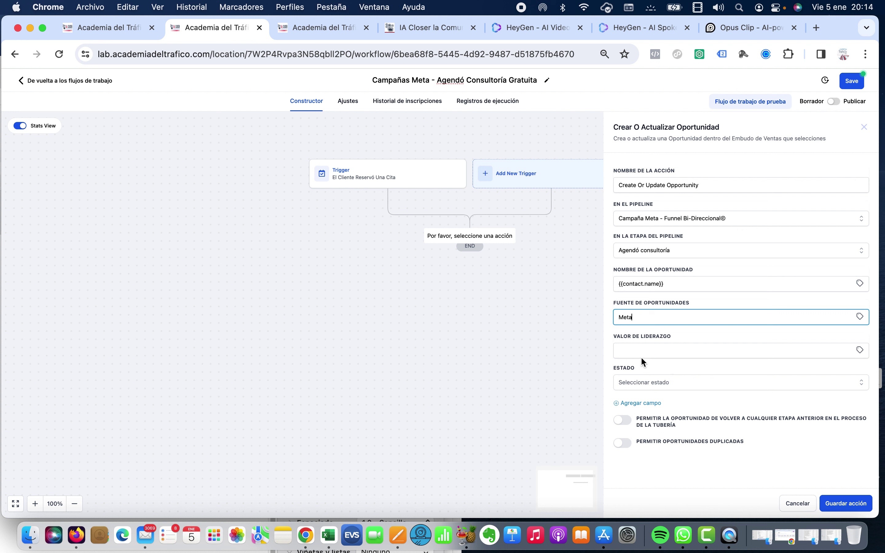
pyautogui.click(650, 381)
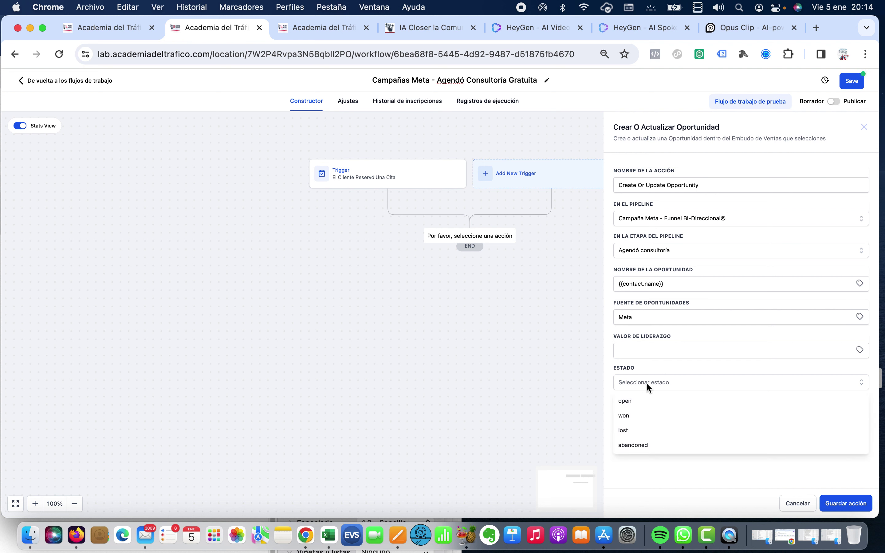
pyautogui.click(634, 402)
pyautogui.click(627, 422)
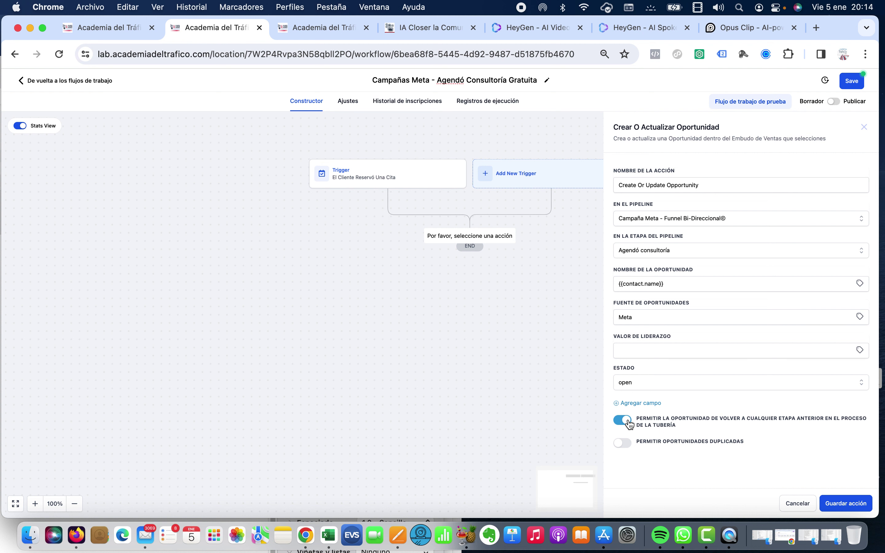
pyautogui.click(860, 509)
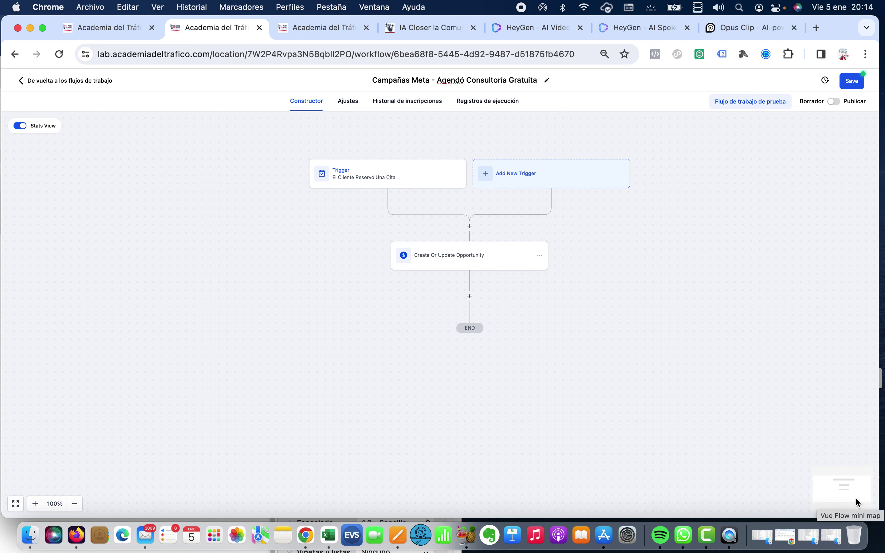
# - Add a Facebook - API De Conversión action below the opportunity action
pyautogui.click(469, 297)
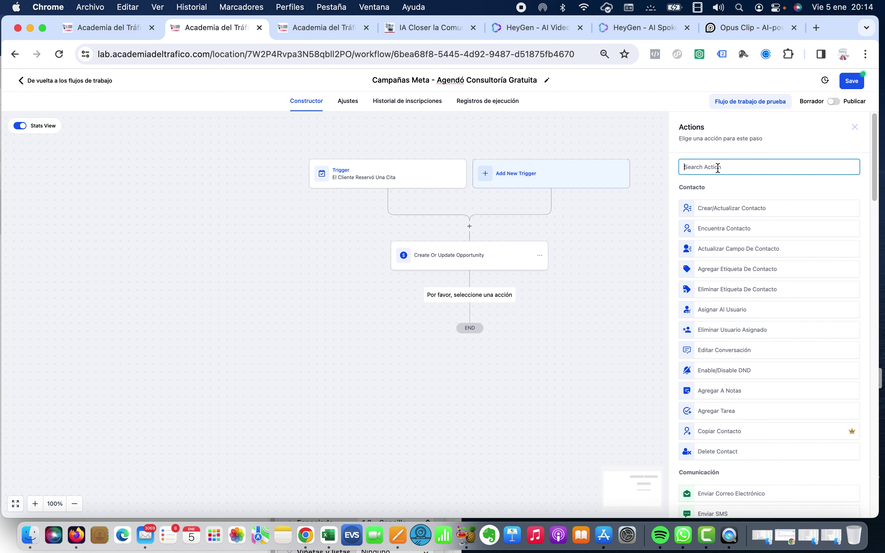
pyautogui.write('api')
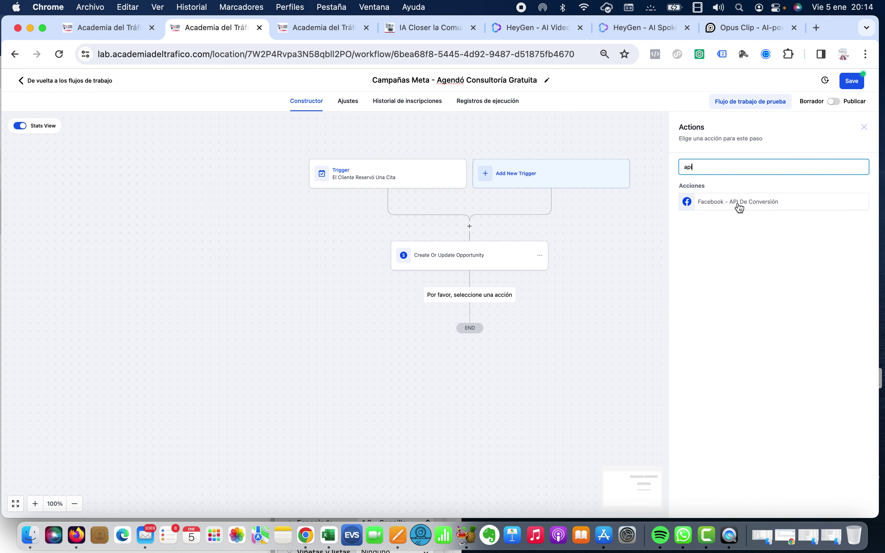
pyautogui.click(738, 203)
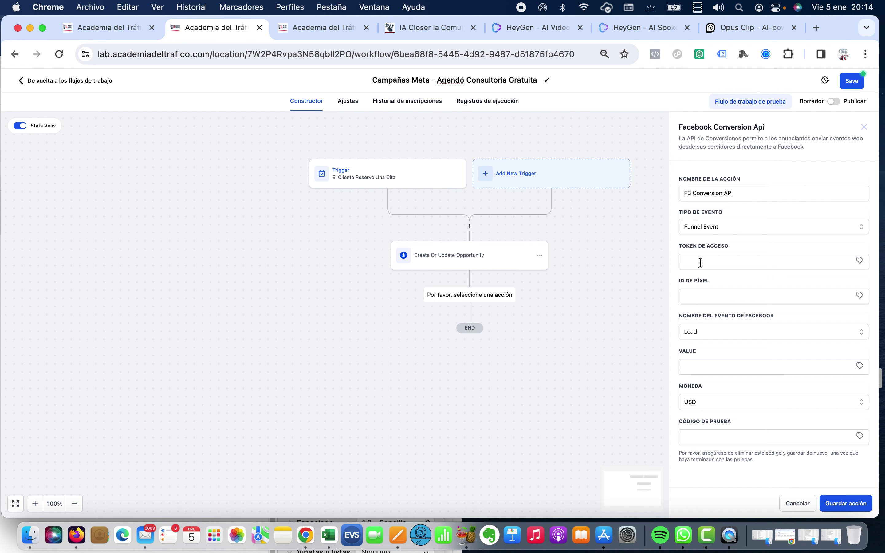
# - Switch to Pages and open the recent document Meta Pixel
pyautogui.click(398, 535)
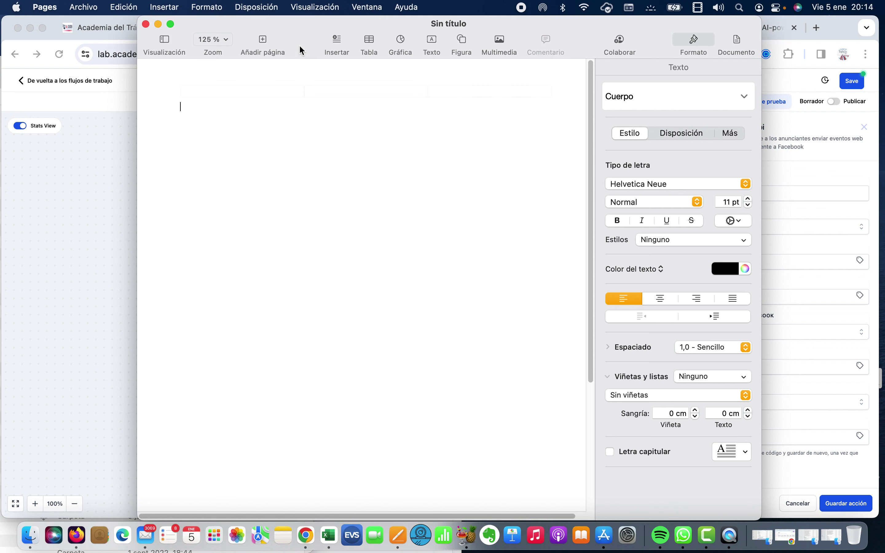
pyautogui.click(92, 11)
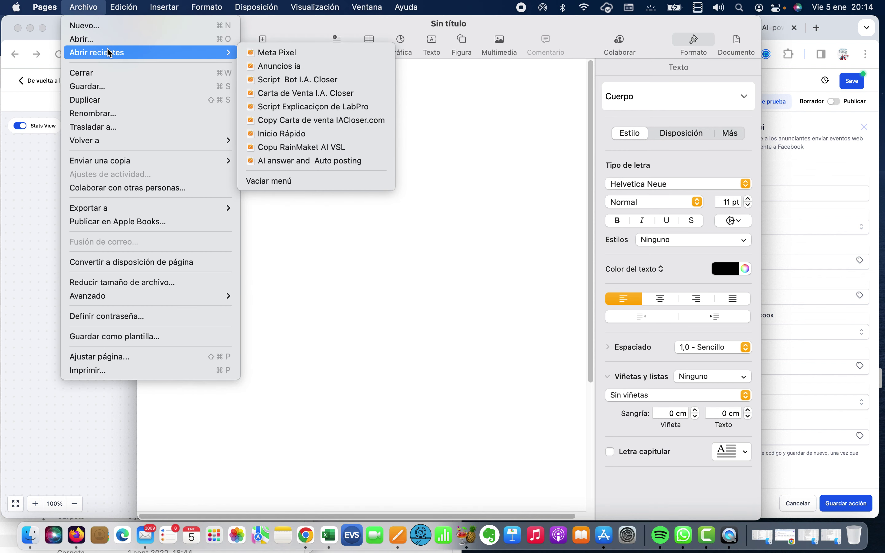
pyautogui.moveTo(219, 53)
pyautogui.click(257, 54)
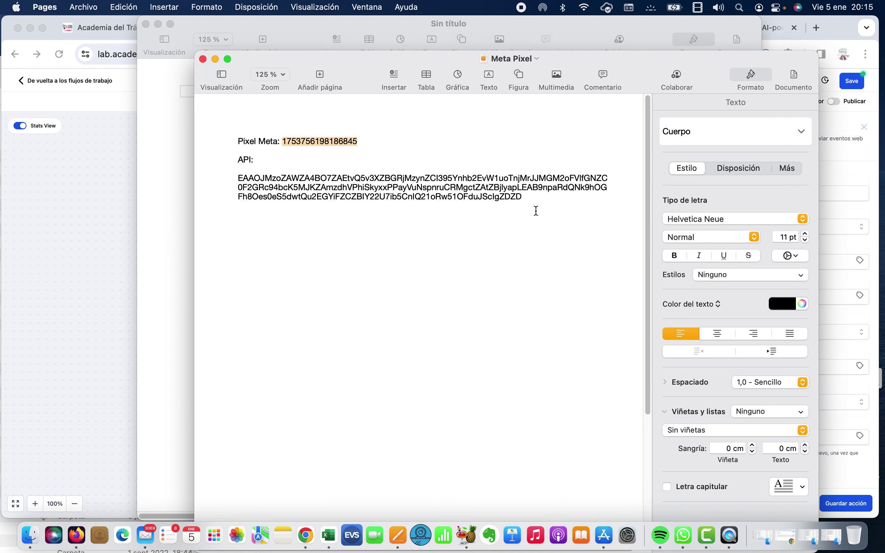
# - Copy the API access token from the Meta Pixel document and paste it as the Facebook conversion action's Token de acceso in Chrome
pyautogui.moveTo(523, 198); pyautogui.dragTo(240, 169)
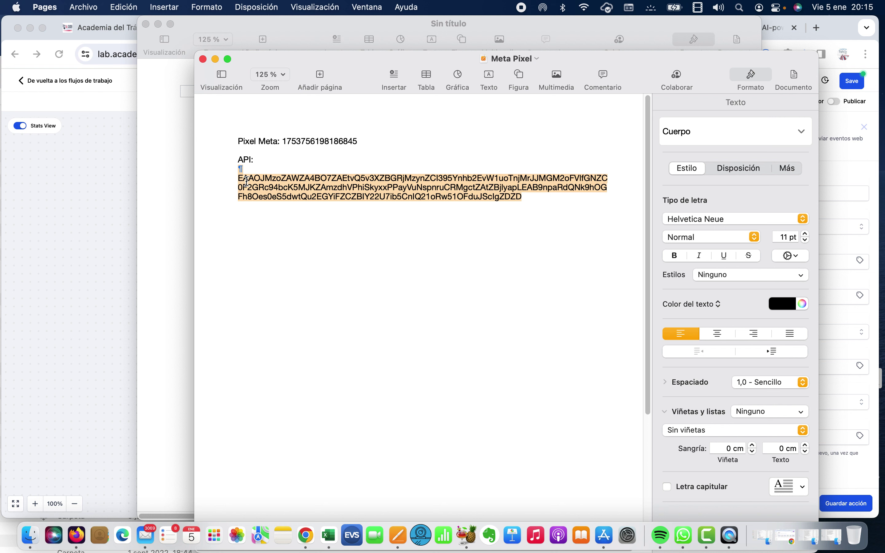
pyautogui.moveTo(743, 55); pyautogui.dragTo(558, 41)
pyautogui.moveTo(460, 58); pyautogui.dragTo(557, 41)
pyautogui.click(398, 197)
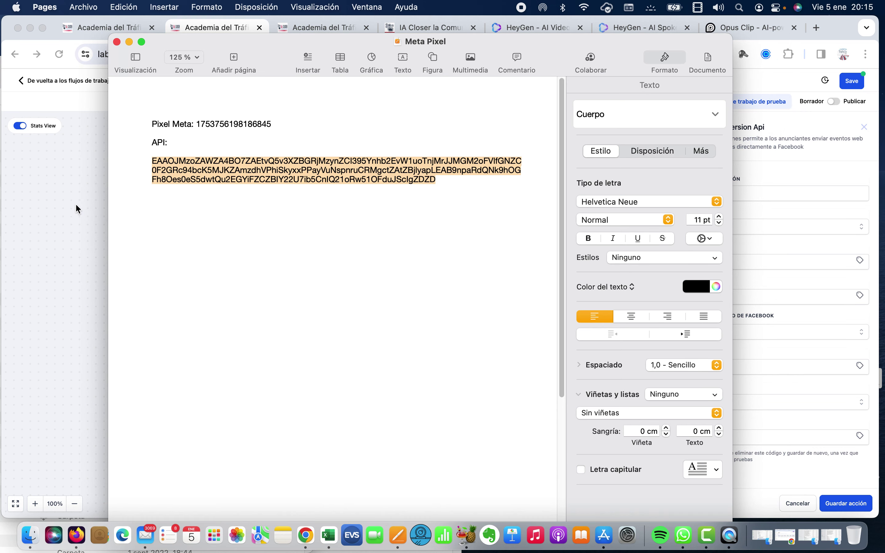
pyautogui.click(76, 208)
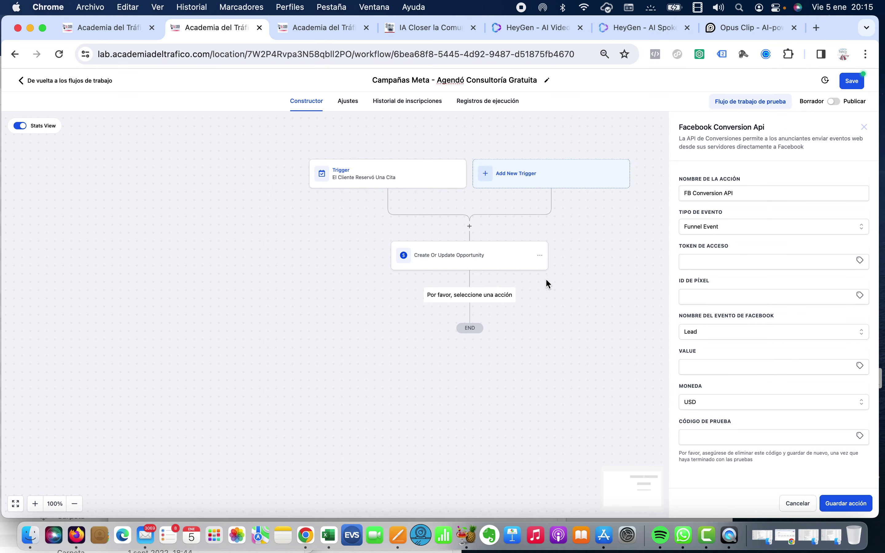
pyautogui.click(708, 261)
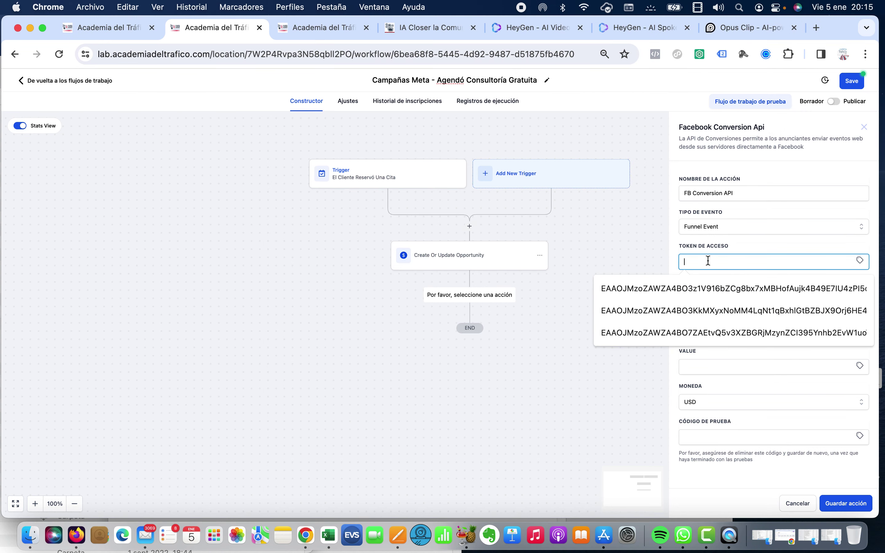
pyautogui.press('cmd+v')
# - Copy the Meta pixel ID from the Pages document and paste it as the Facebook conversion action's ID de píxel
pyautogui.click(715, 296)
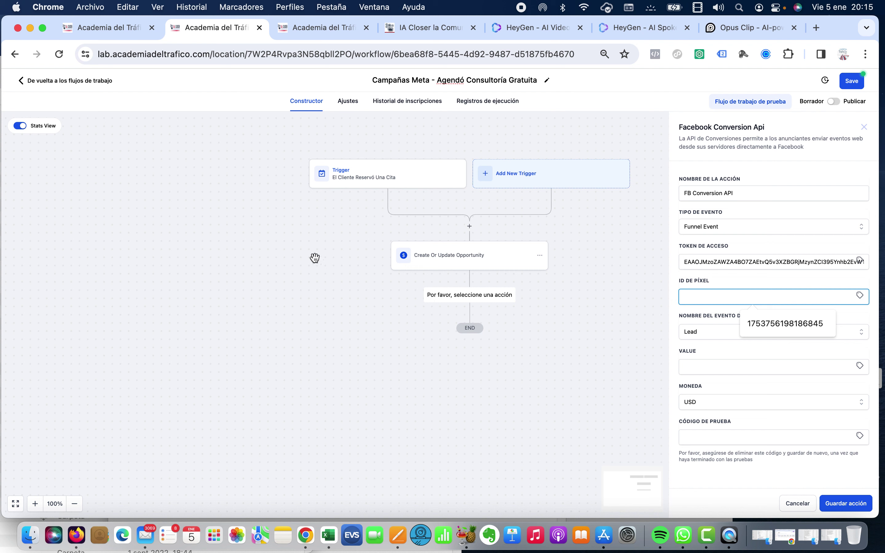
pyautogui.click(398, 536)
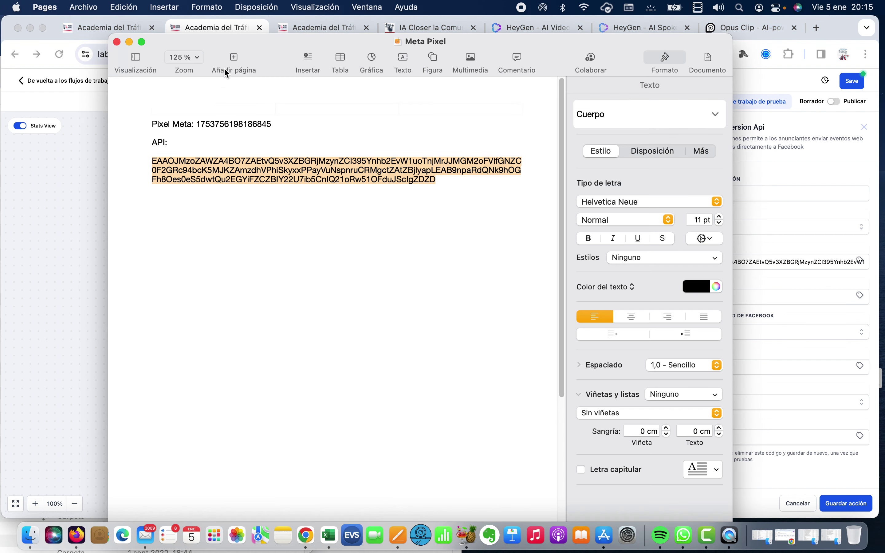
pyautogui.moveTo(277, 125); pyautogui.dragTo(197, 123)
pyautogui.press('super+c')
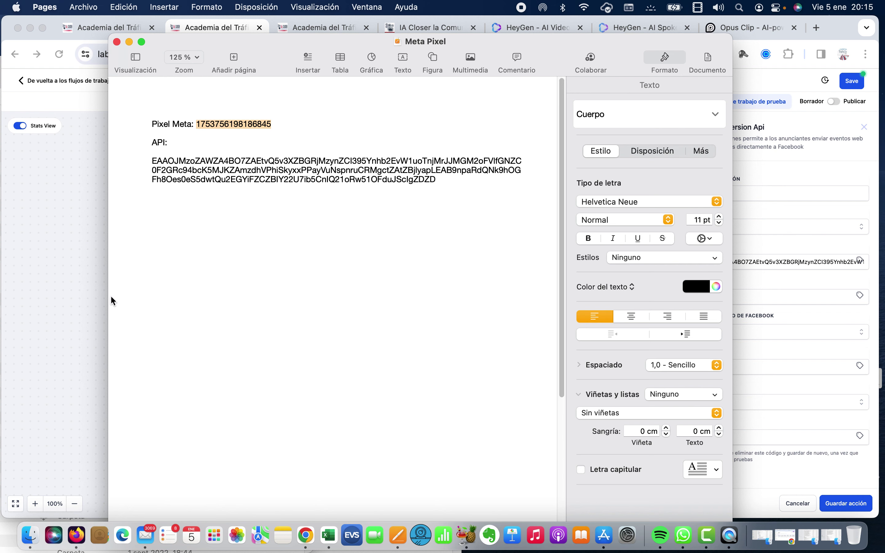
pyautogui.click(47, 299)
pyautogui.click(700, 297)
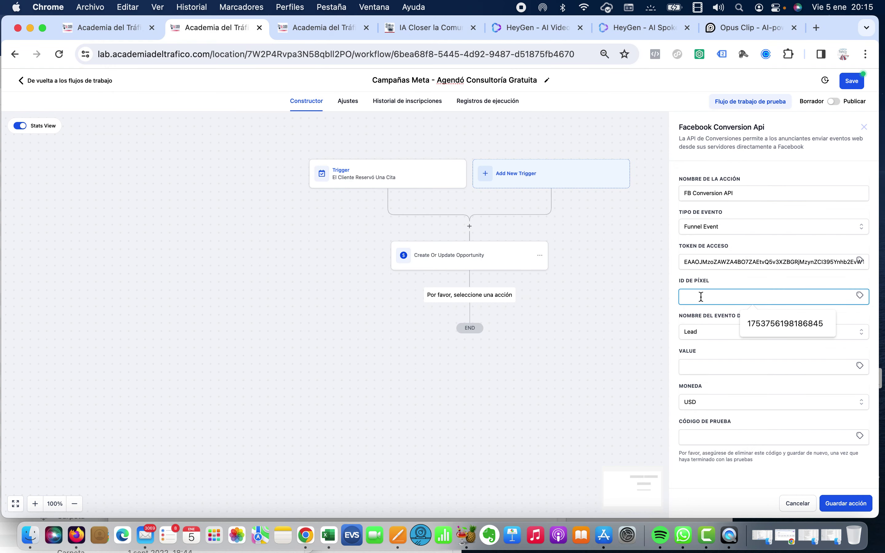
pyautogui.press('super+v')
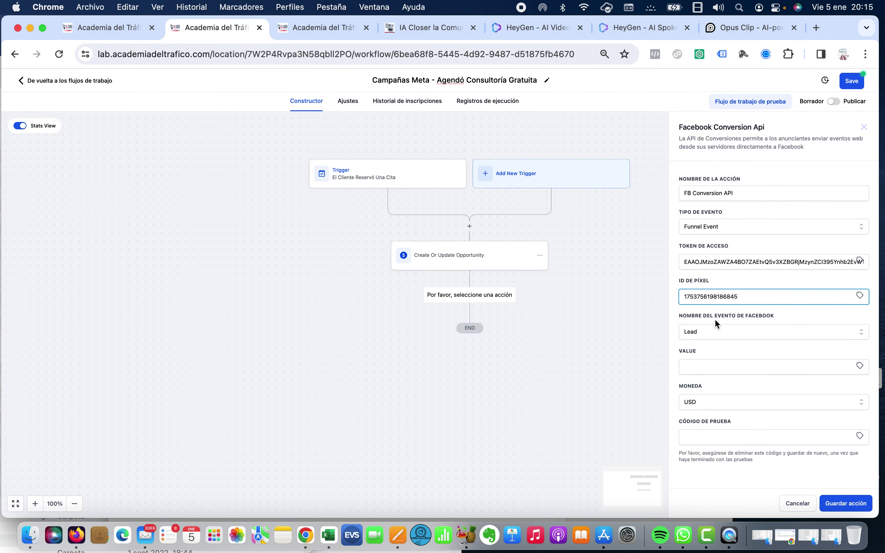
# - Set the Facebook event name to Schedule and save the conversion action
pyautogui.click(726, 336)
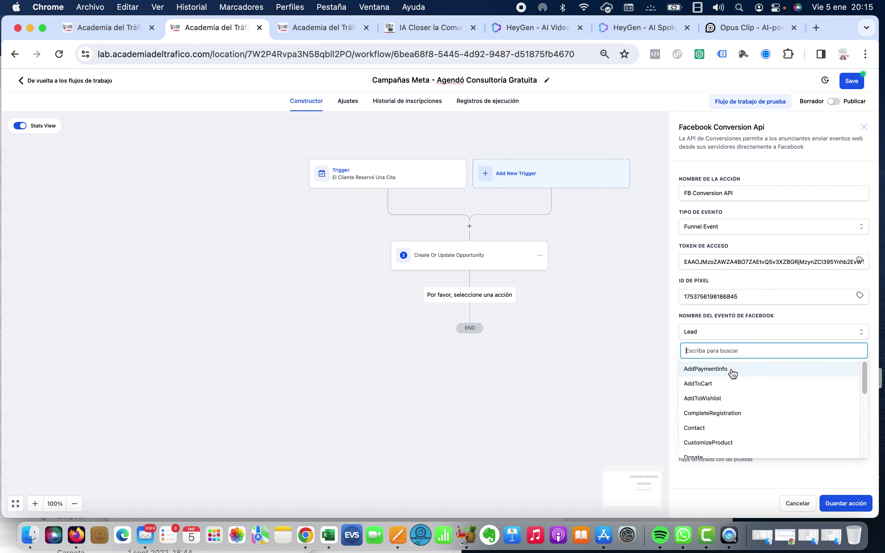
pyautogui.scroll(-1, 728, 438)
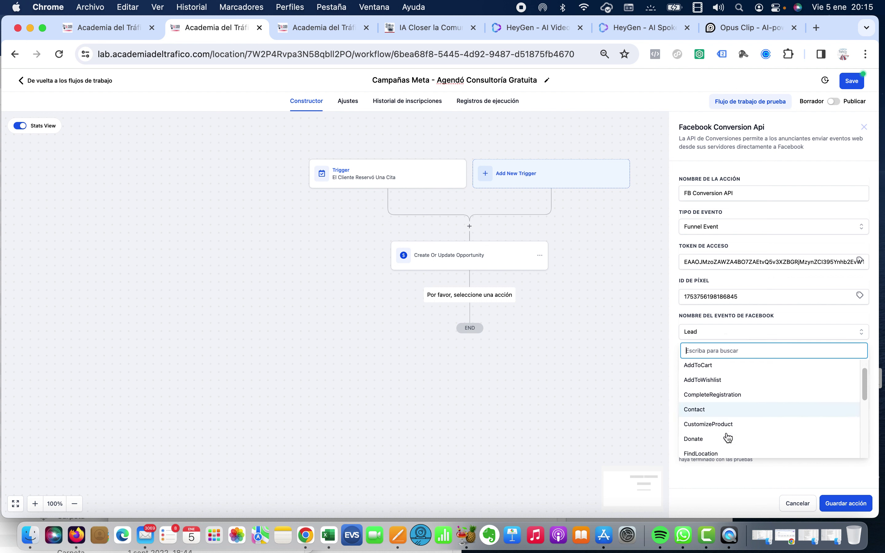
pyautogui.scroll(-8, 745, 410)
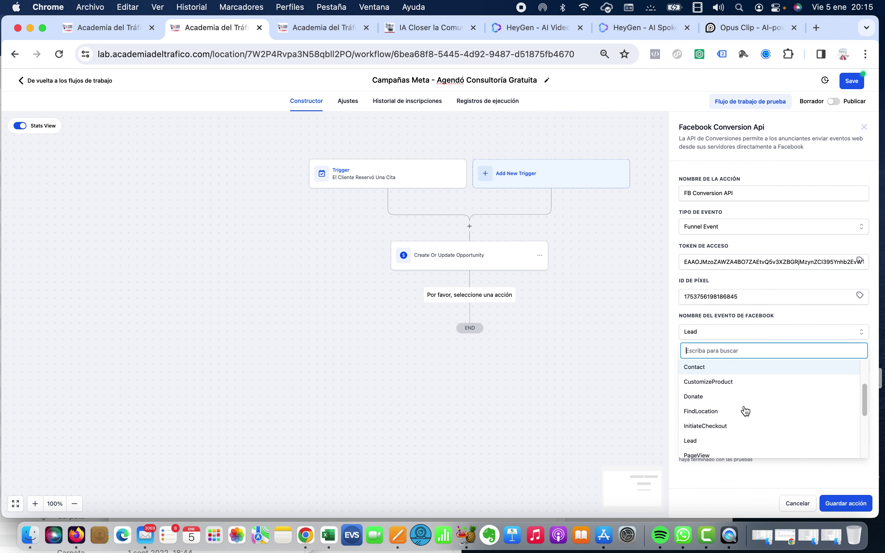
pyautogui.scroll(-2, 745, 410)
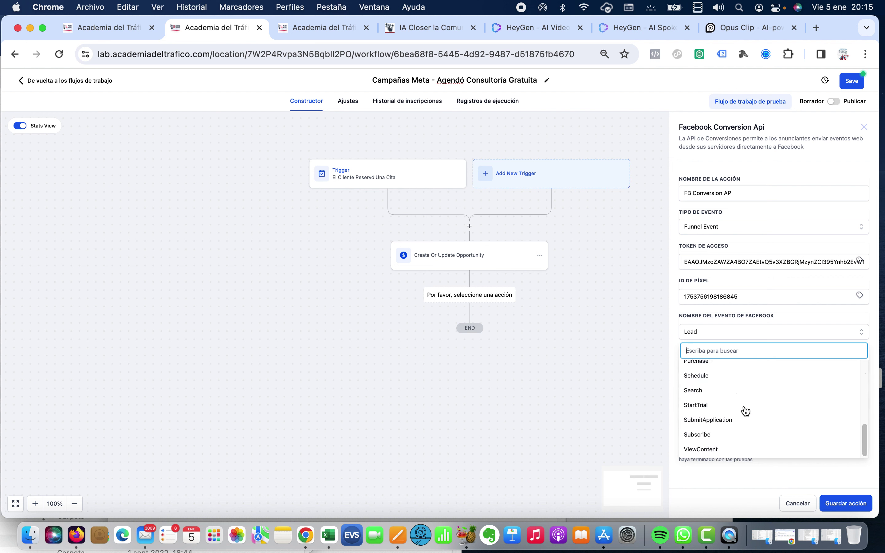
pyautogui.click(704, 378)
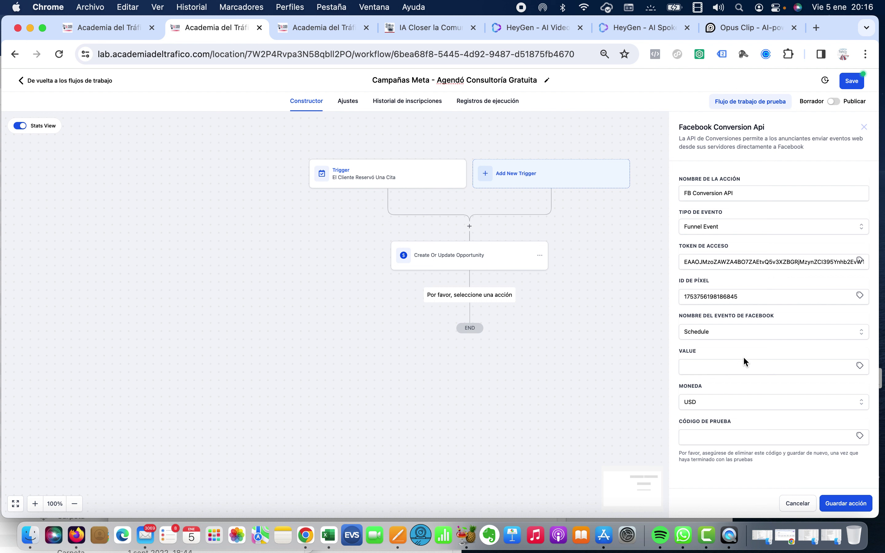
pyautogui.click(847, 503)
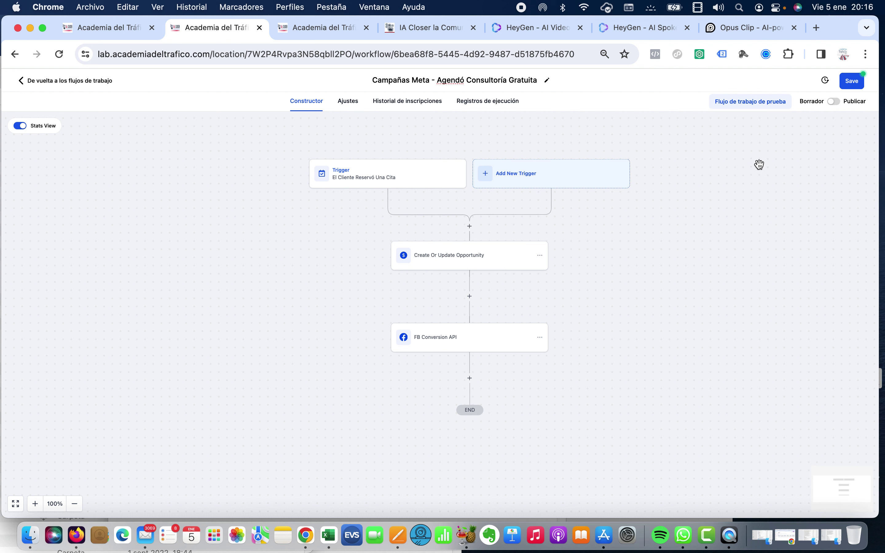
# - Switch the workflow from Borrador to Publicar and save it
pyautogui.click(834, 102)
pyautogui.click(855, 83)
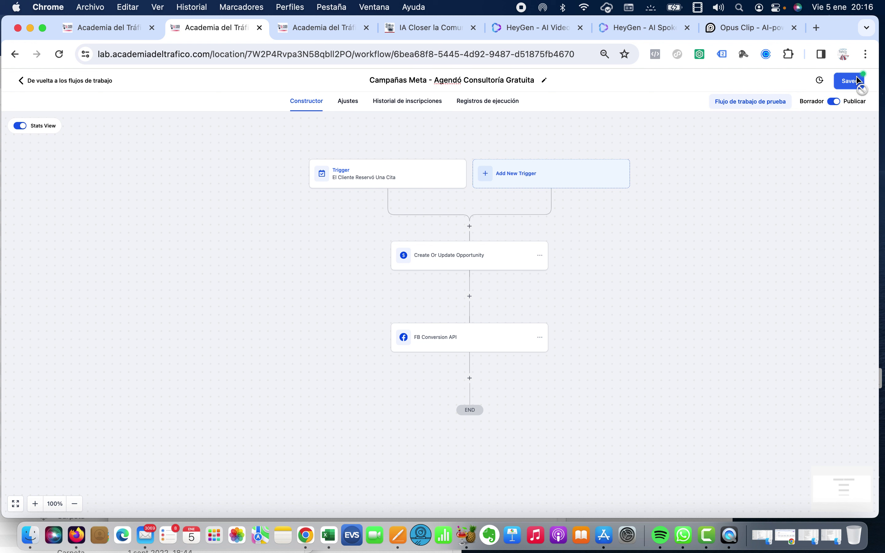